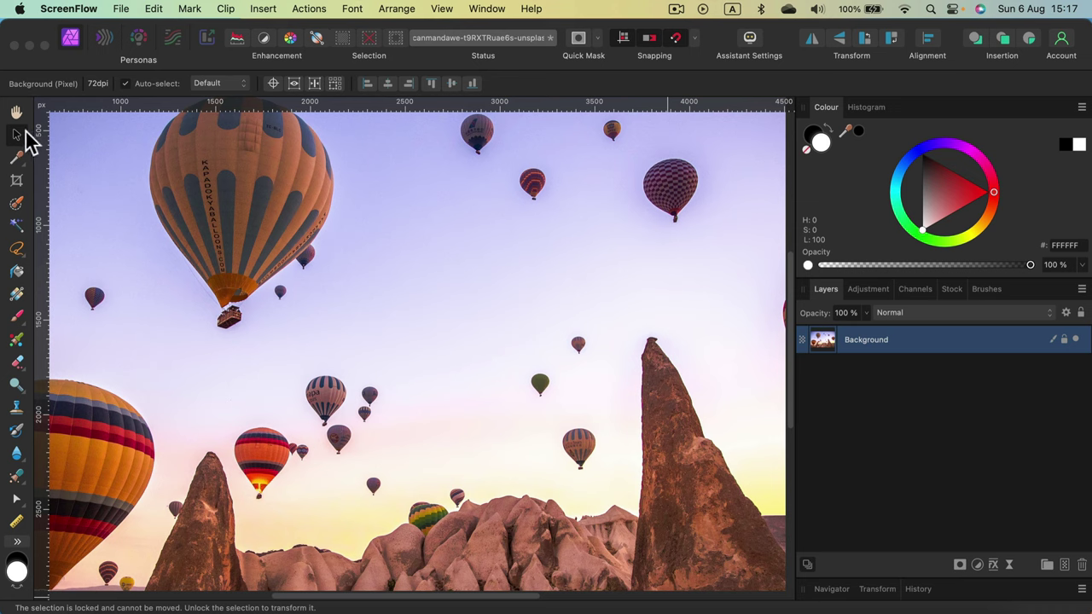
Step: Switch to the Erase Brush Tool and set it to 330 px width with 49% hardness
left_click(18, 365)
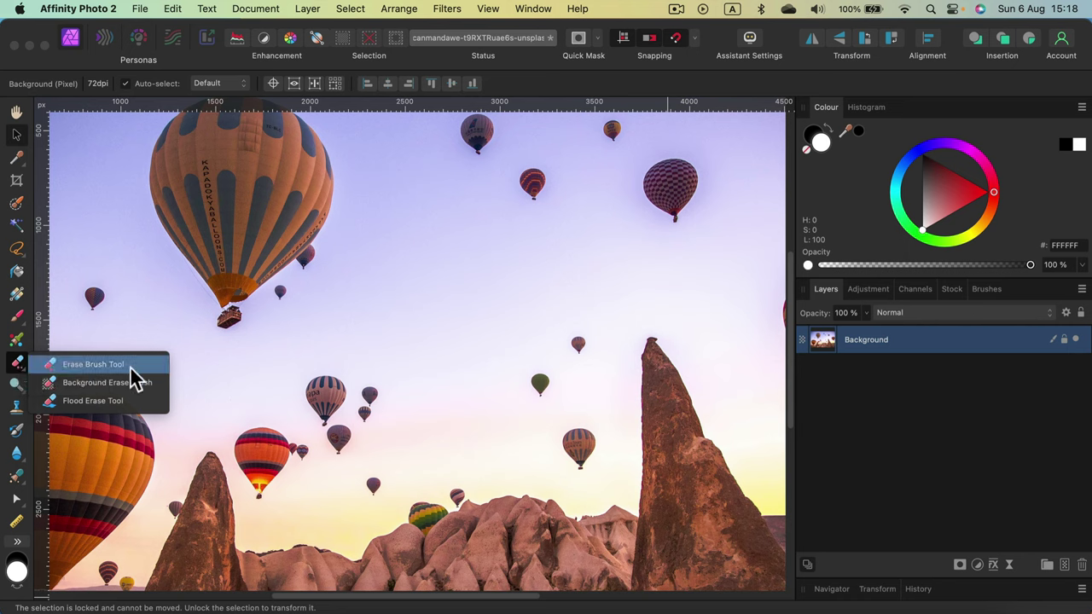
left_click(84, 365)
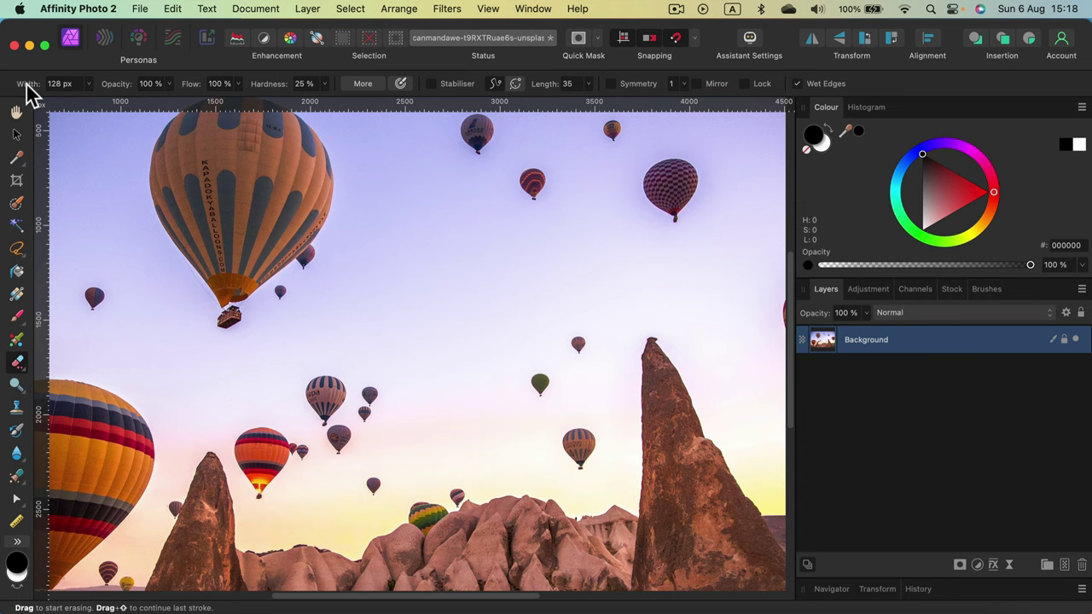
left_click(90, 84)
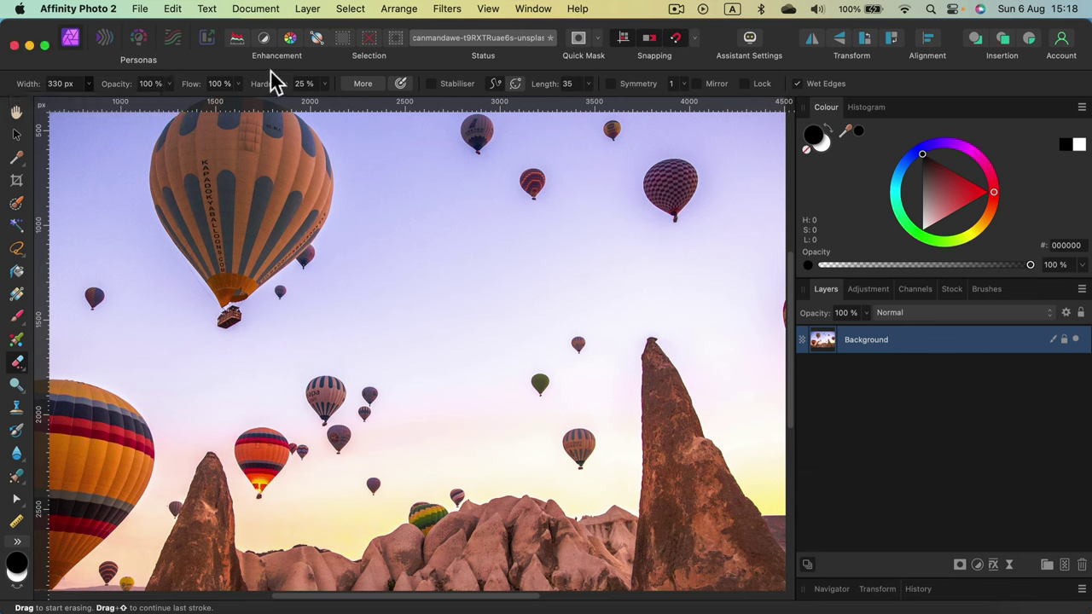
left_click(323, 84)
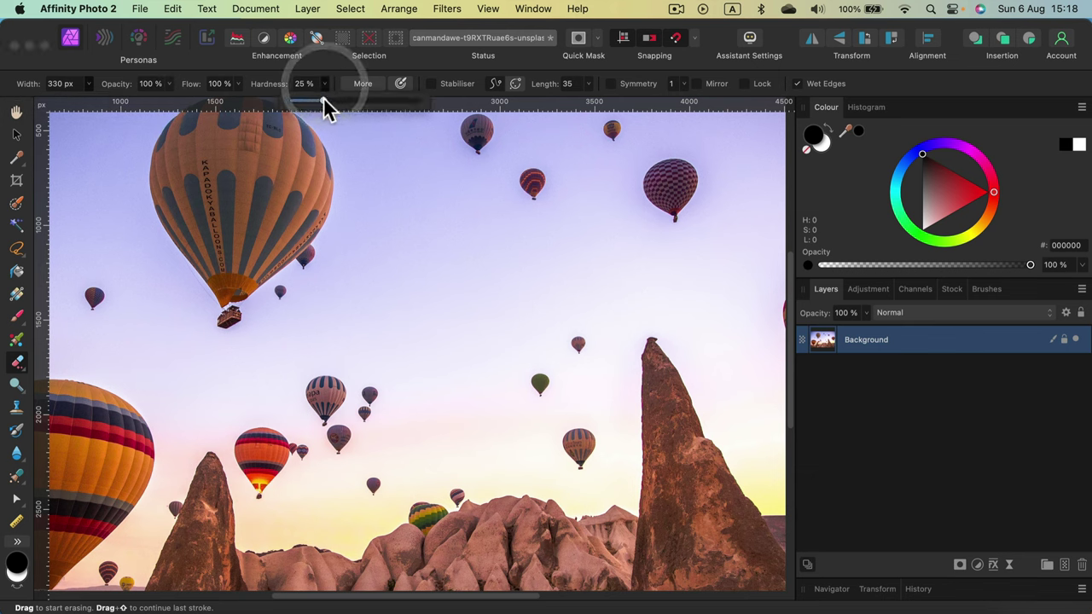
left_click_drag(323, 99, 434, 97)
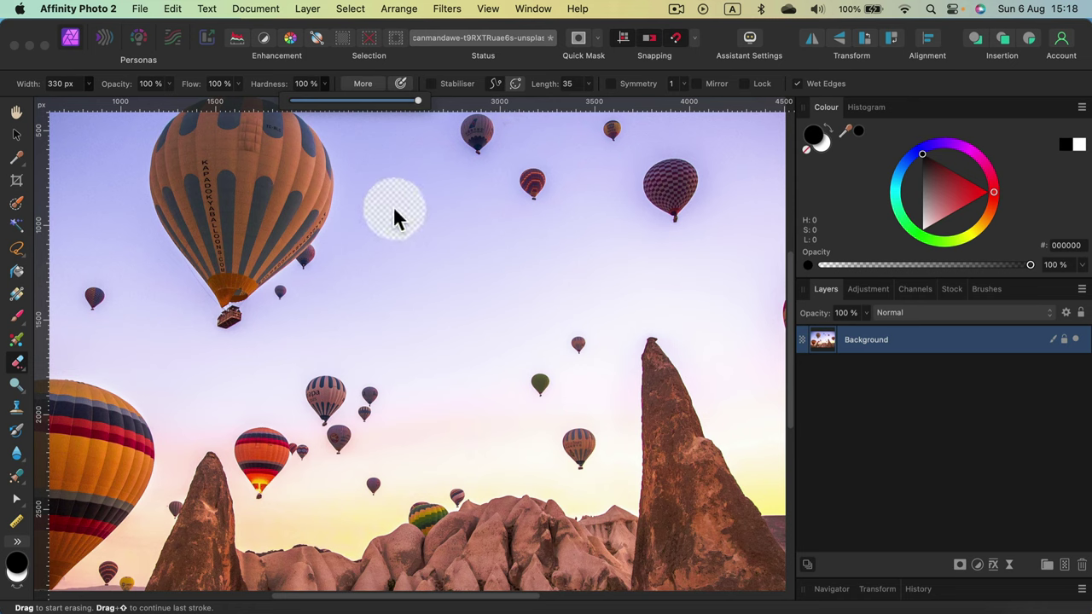
left_click_drag(414, 103, 239, 110)
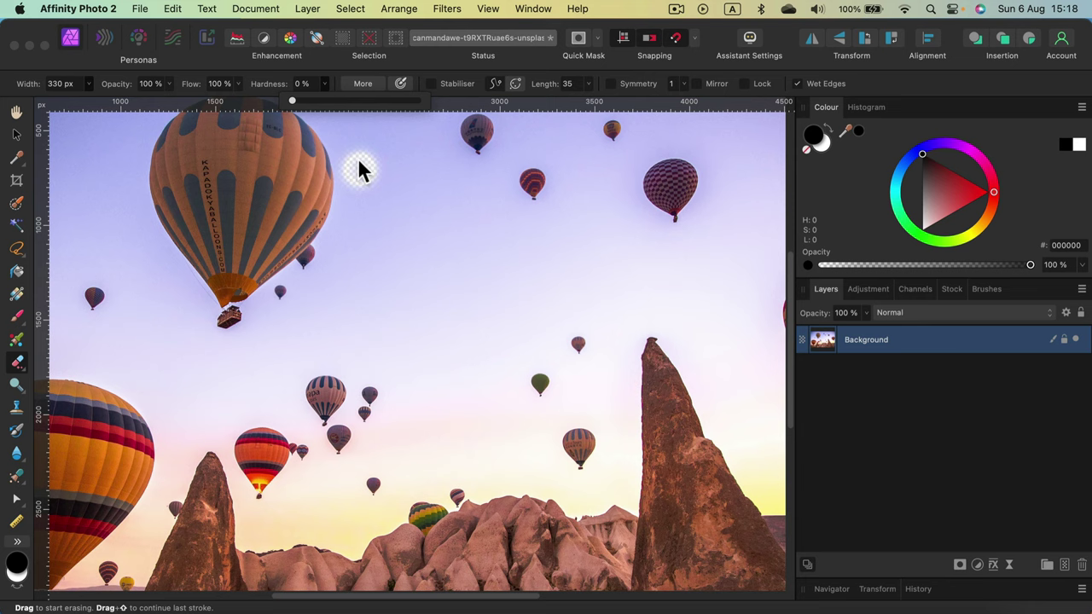
left_click_drag(364, 99, 353, 100)
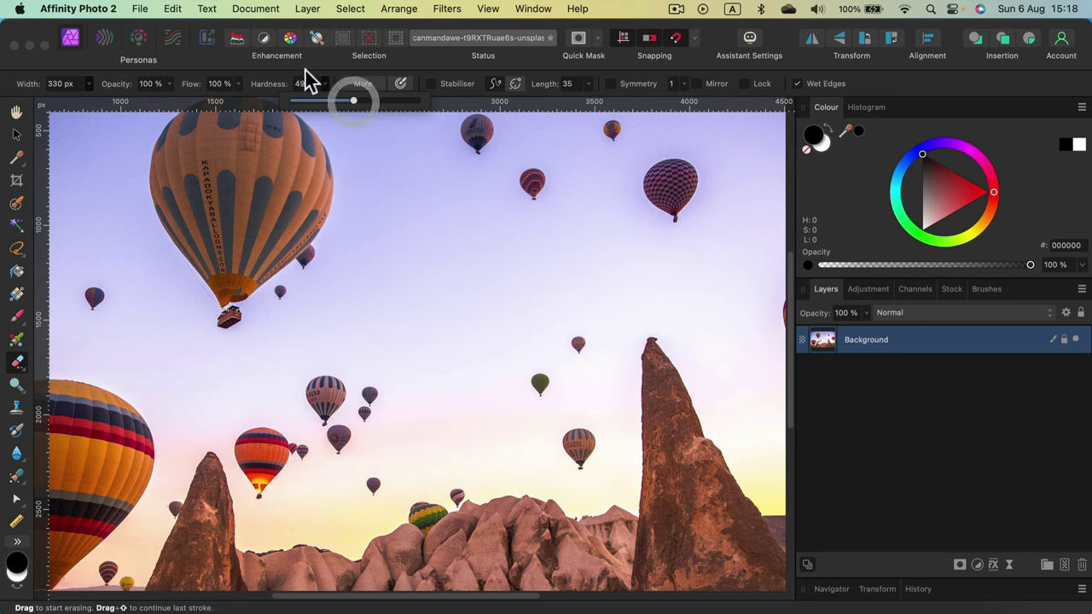
left_click(431, 170)
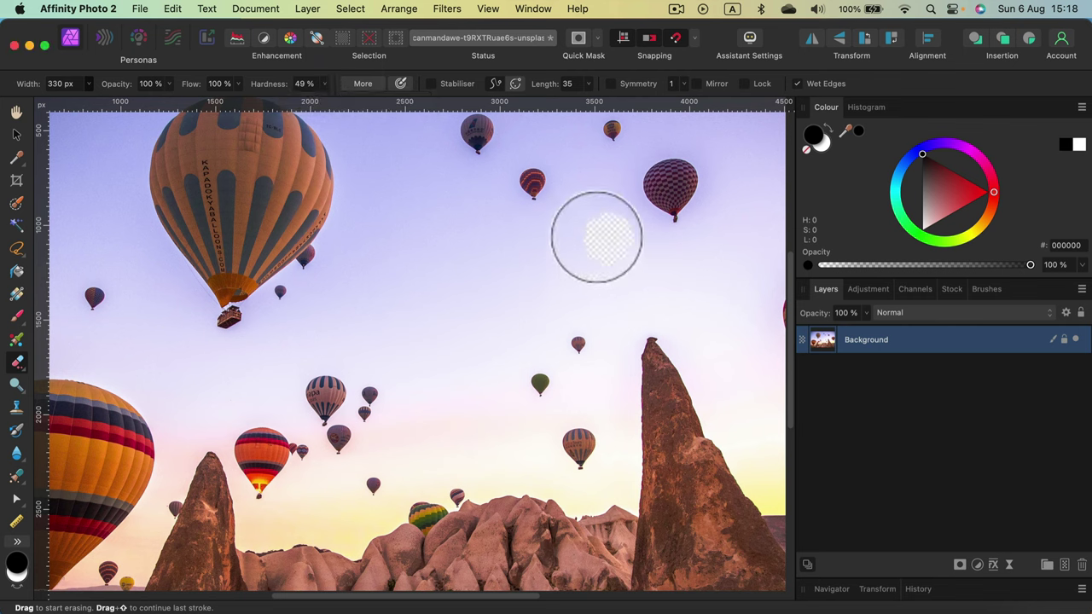
Step: Erase a large patch of purple sky between the balloons, extending it up and left
mouse_move(443, 270)
left_mouse_down()
mouse_move(437, 308)
mouse_move(526, 308)
mouse_move(436, 341)
mouse_move(471, 348)
mouse_move(438, 375)
left_mouse_up()
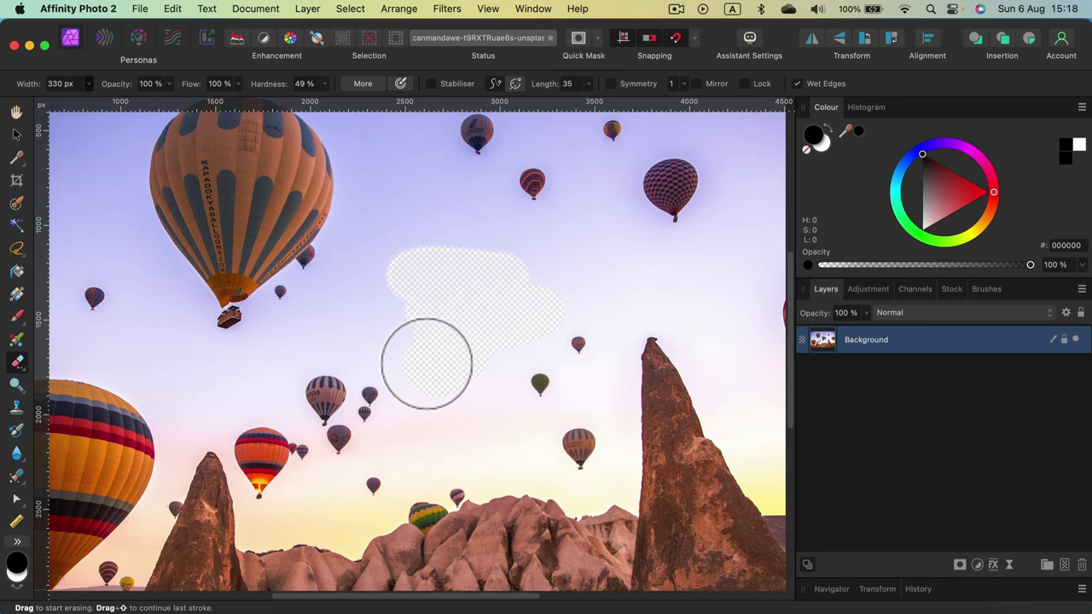
scroll(422, 366, "up", 3)
mouse_move(465, 209)
left_mouse_down()
mouse_move(510, 188)
mouse_move(459, 220)
mouse_move(505, 220)
mouse_move(550, 262)
mouse_move(489, 304)
mouse_move(457, 215)
mouse_move(480, 195)
mouse_move(453, 195)
mouse_move(484, 201)
mouse_move(518, 258)
mouse_move(541, 236)
mouse_move(519, 232)
mouse_move(490, 194)
mouse_move(497, 215)
mouse_move(454, 259)
mouse_move(473, 262)
mouse_move(483, 280)
mouse_move(460, 336)
left_mouse_up()
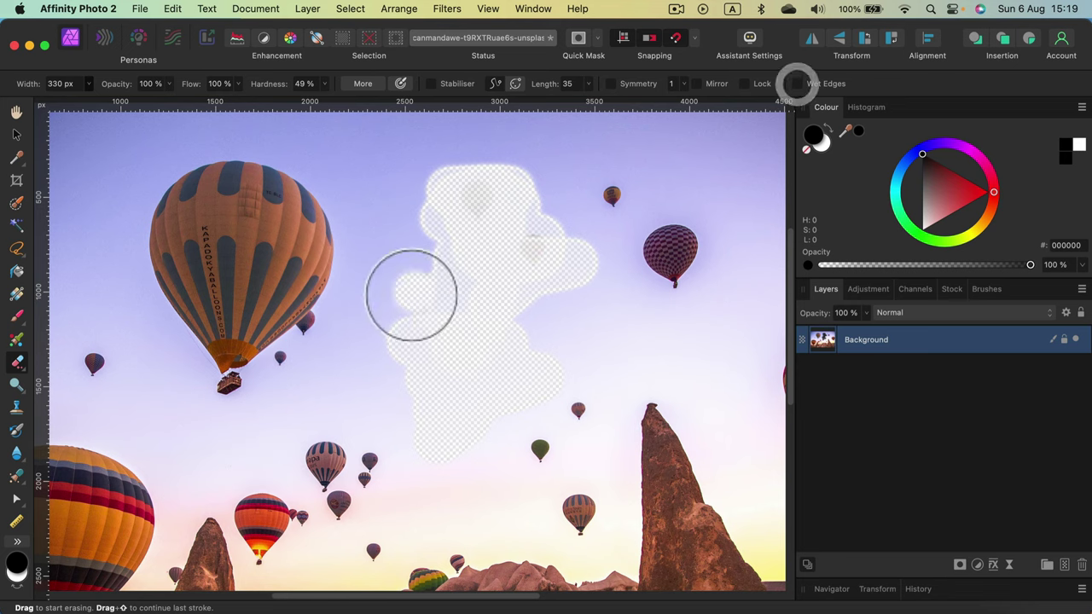
mouse_move(415, 293)
left_mouse_down()
mouse_move(454, 217)
mouse_move(444, 264)
mouse_move(432, 241)
mouse_move(441, 217)
mouse_move(513, 196)
mouse_move(543, 240)
mouse_move(506, 313)
mouse_move(483, 267)
mouse_move(443, 278)
mouse_move(452, 319)
mouse_move(443, 363)
mouse_move(431, 324)
mouse_move(429, 332)
mouse_move(457, 314)
mouse_move(476, 338)
mouse_move(515, 324)
mouse_move(521, 343)
mouse_move(528, 328)
mouse_move(500, 376)
mouse_move(437, 347)
mouse_move(435, 379)
mouse_move(441, 391)
mouse_move(474, 287)
mouse_move(548, 256)
mouse_move(479, 177)
mouse_move(470, 201)
mouse_move(502, 238)
mouse_move(588, 271)
left_mouse_up()
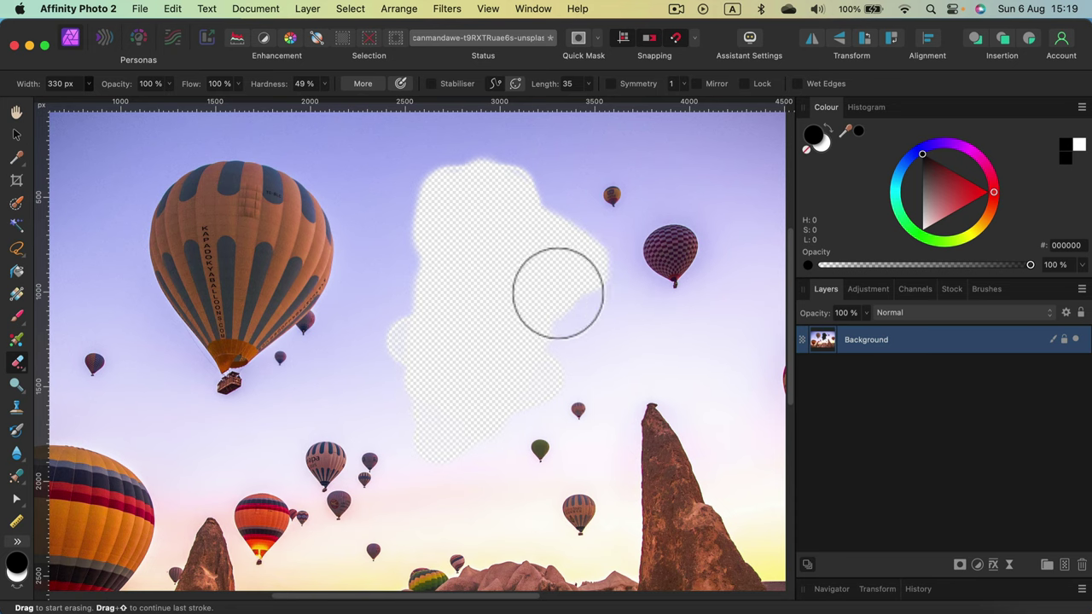
mouse_move(434, 465)
left_mouse_down()
mouse_move(413, 341)
mouse_move(415, 225)
left_mouse_up()
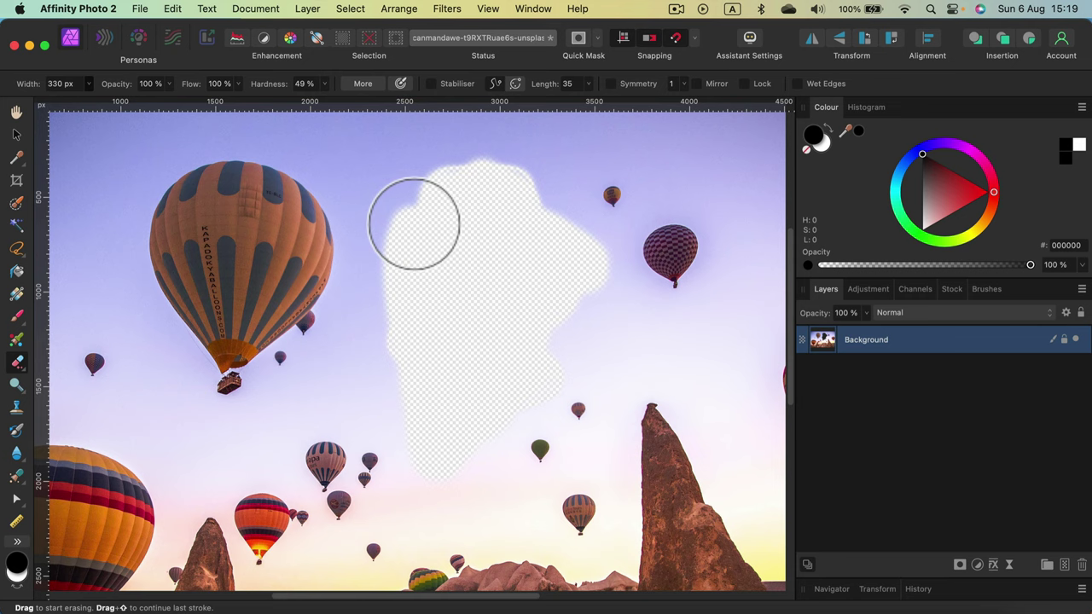
Step: Clean up the leftover light spot and top-left purple bite, resizing the brush with [ and ]
left_click(556, 345)
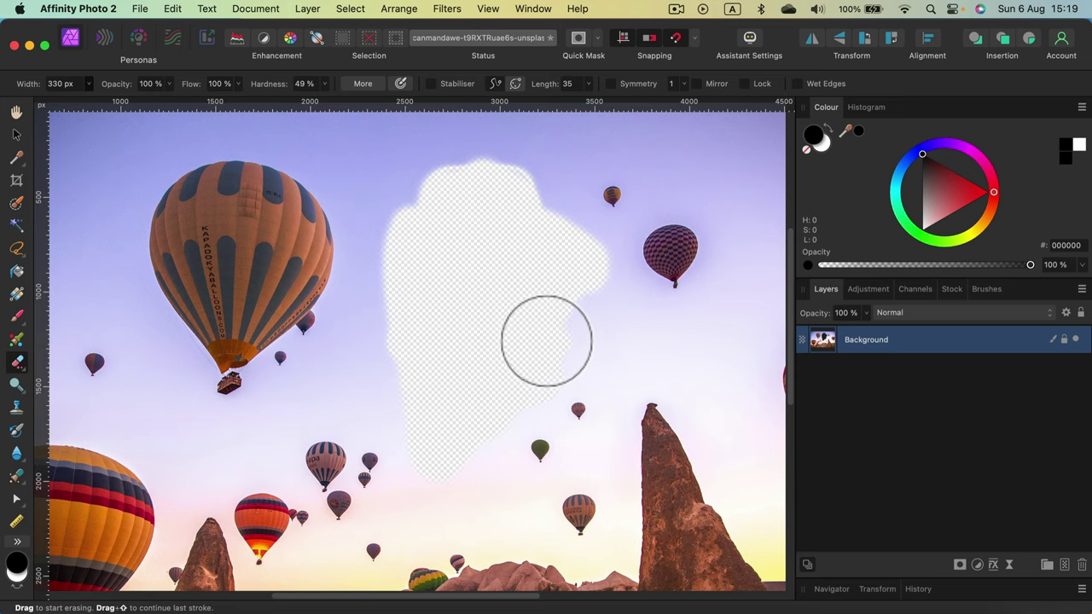
left_click(544, 342)
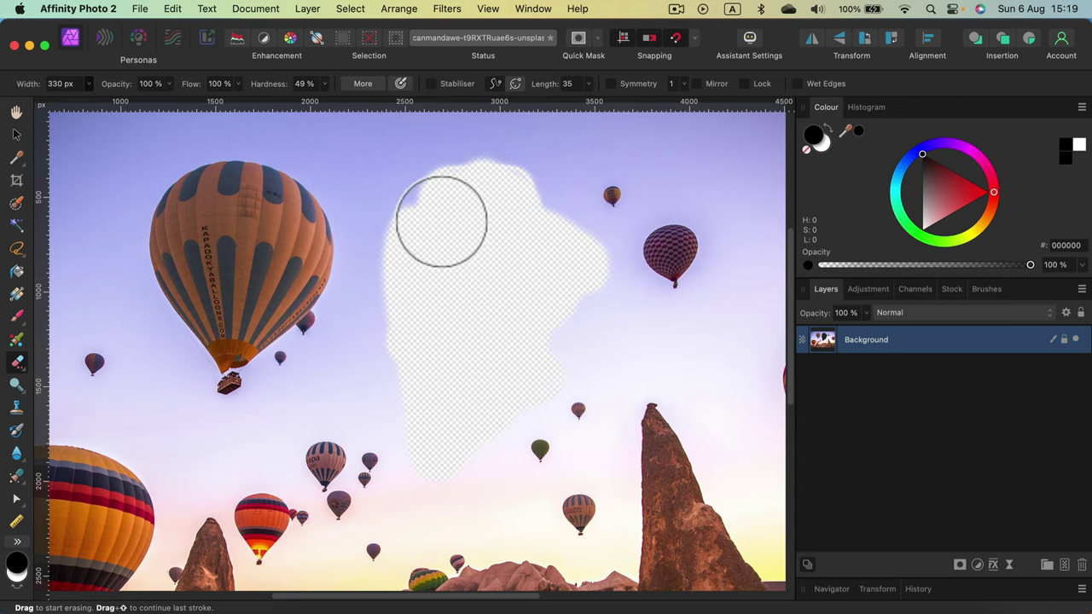
left_click_drag(441, 221, 463, 219)
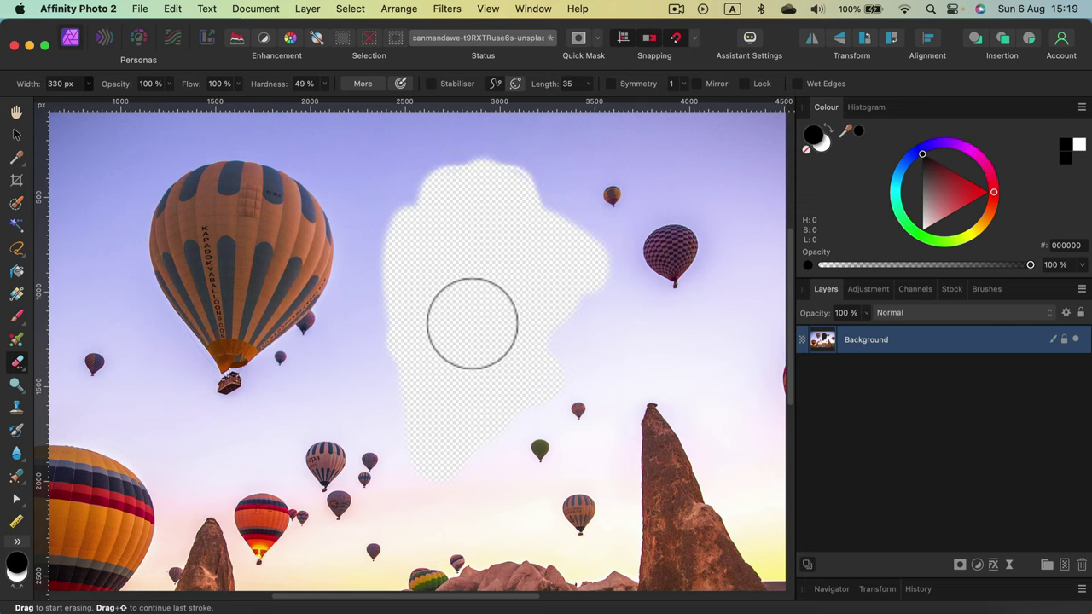
key("bracketleft")
key("bracketleft")
key("bracketleft")
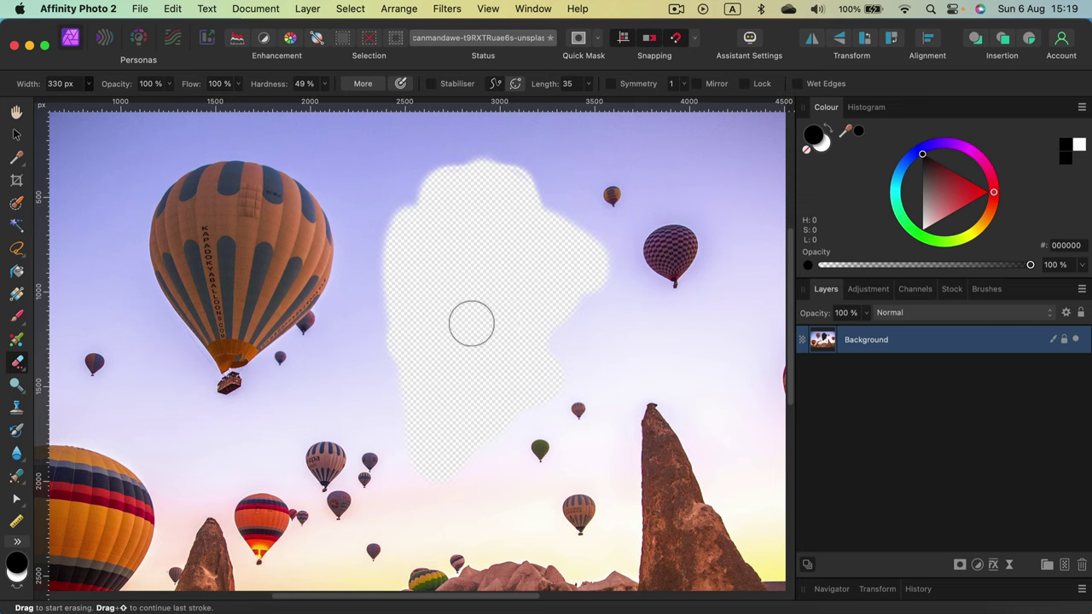
key("bracketright")
key("bracketright")
key("bracketright")
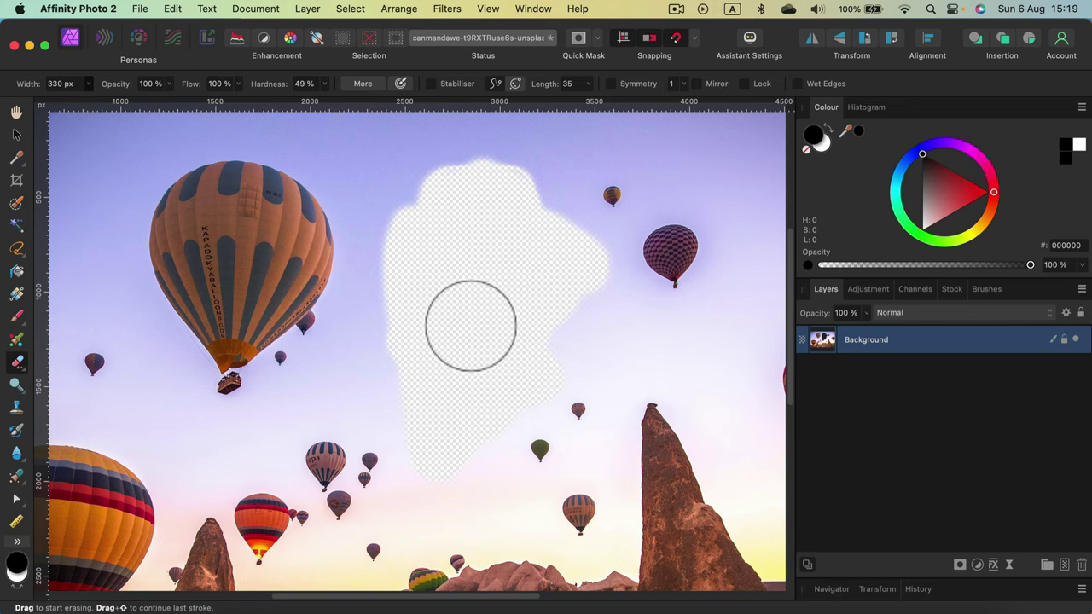
key("bracketleft")
key("bracketleft")
key("bracketleft")
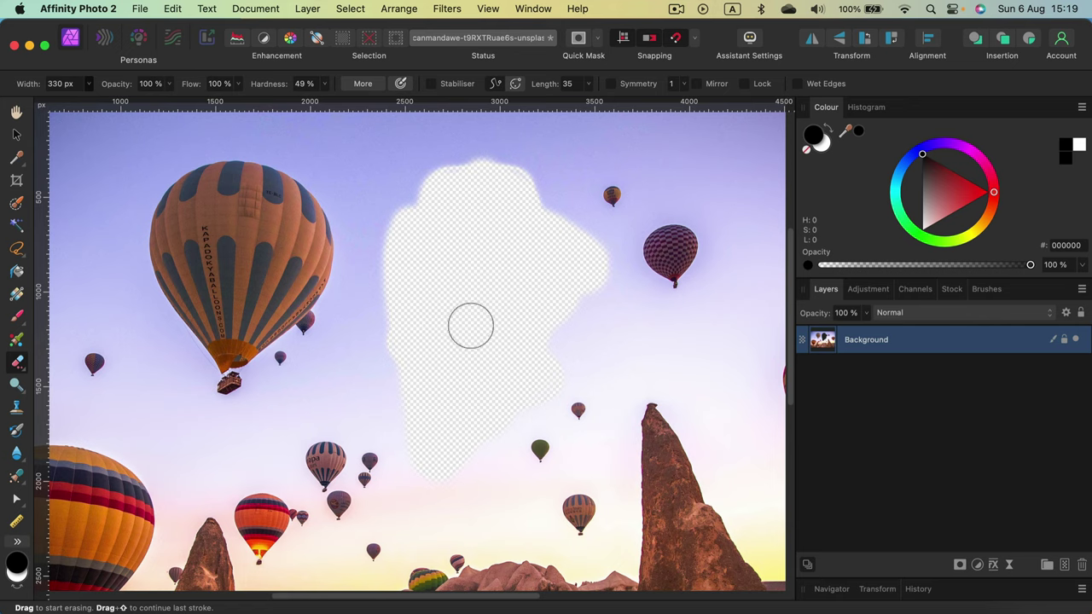
key("bracketright")
key("bracketright")
key("bracketright")
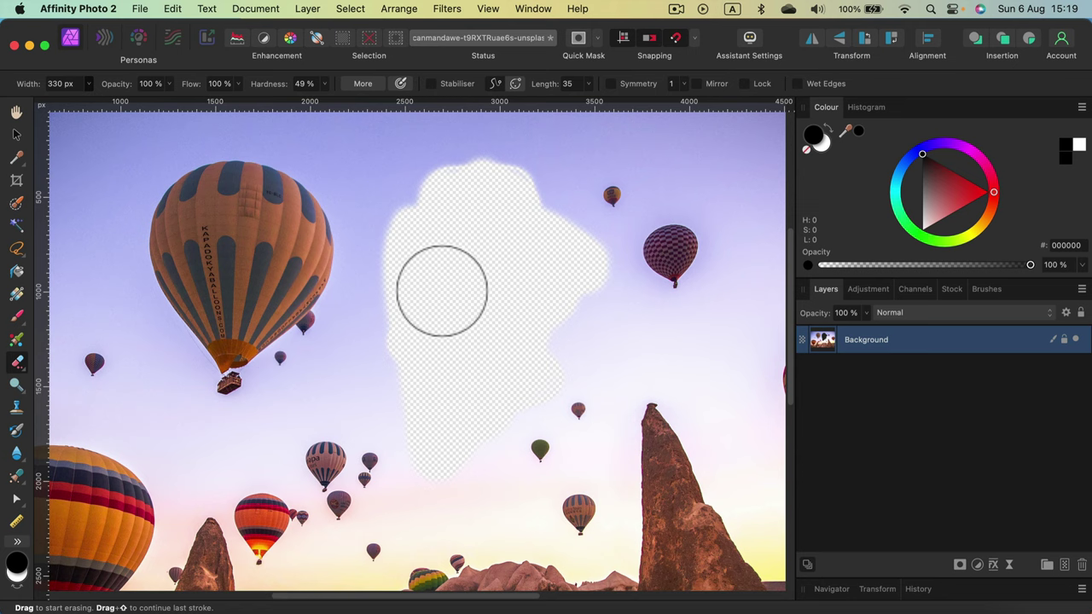
Step: Undo the last stroke and zoom in on the checked balloon at the right
key("super+z")
key("super+z")
key("super+z")
key("super+z")
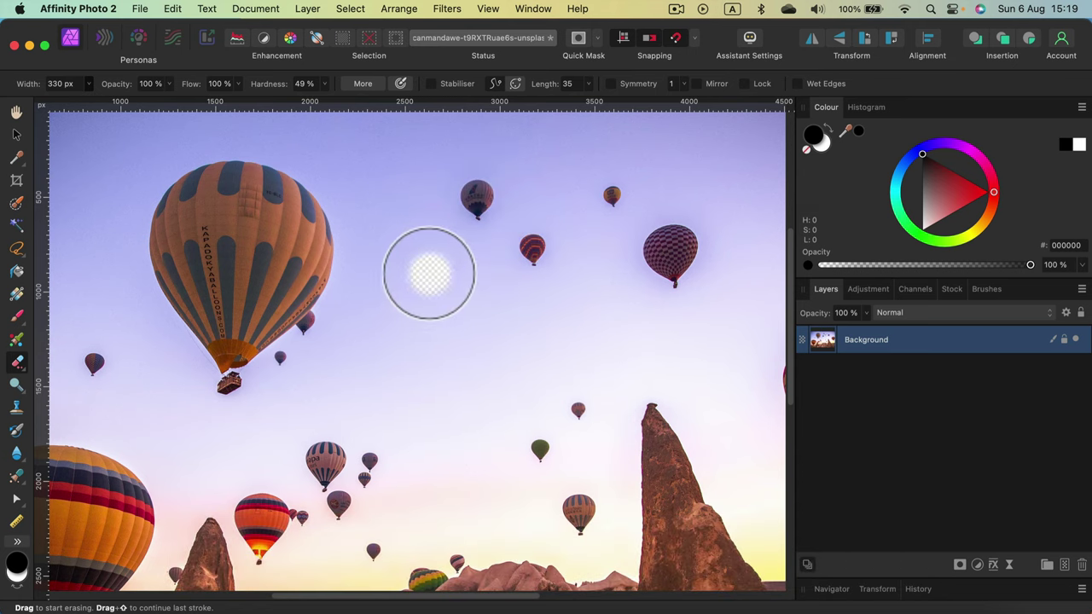
key("space")
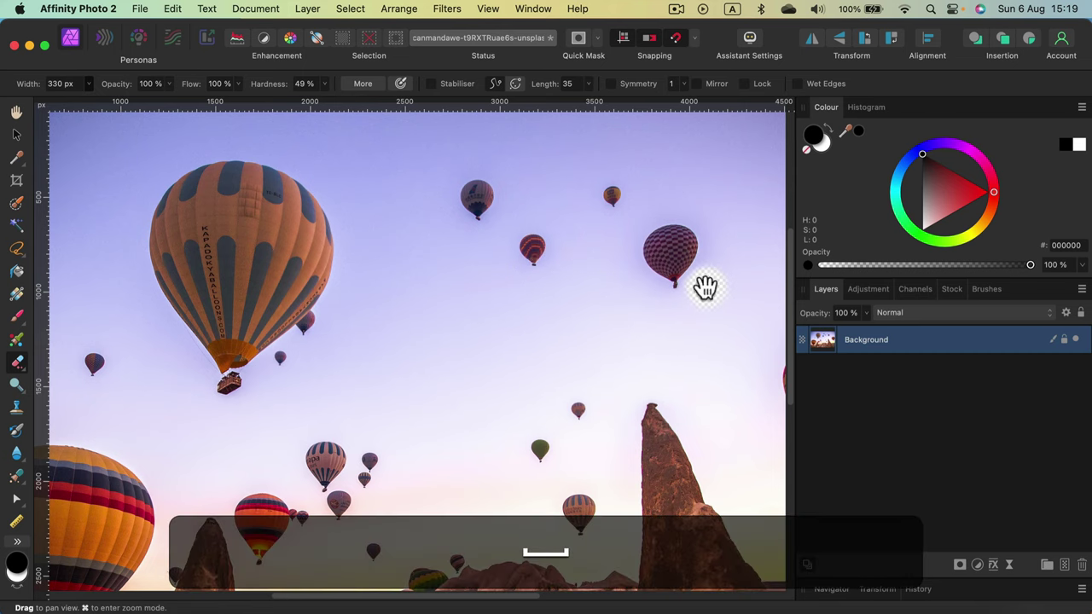
left_click_drag(704, 287, 556, 349)
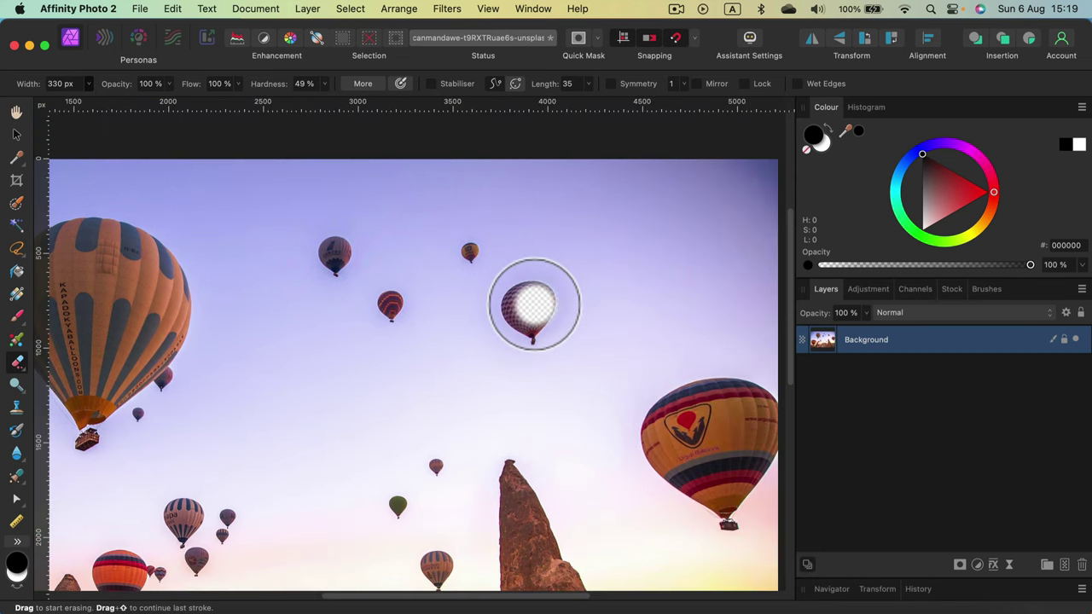
key("super+equal")
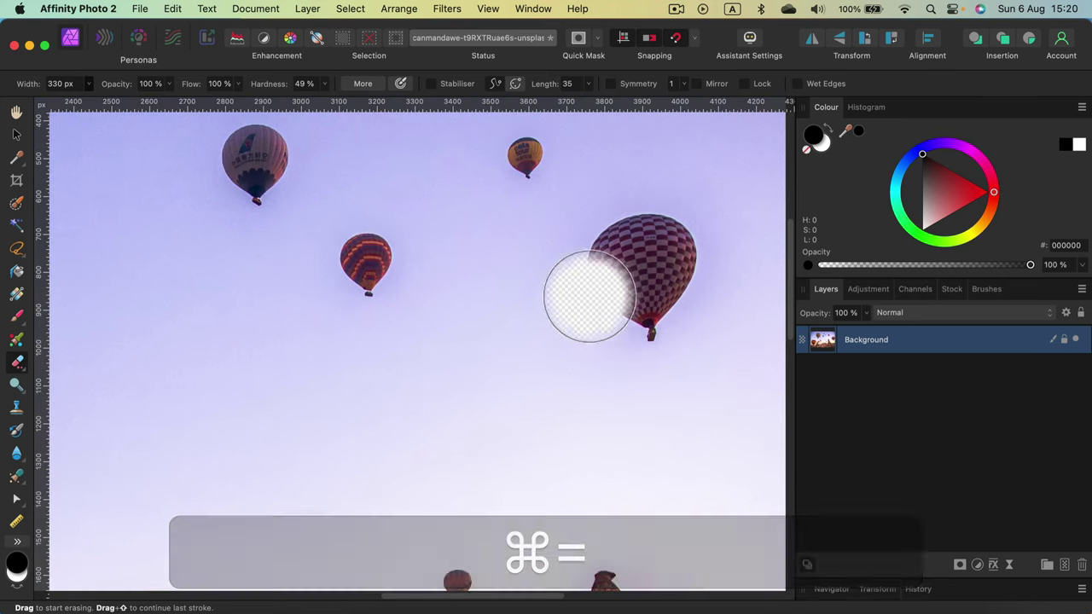
left_click_drag(589, 290, 509, 336)
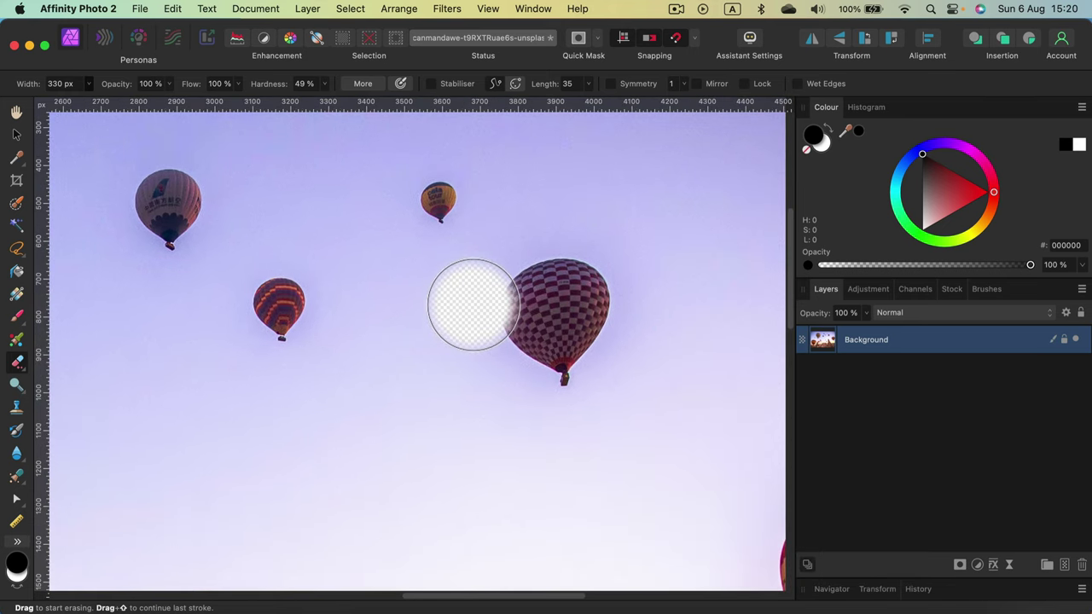
Step: Resize the eraser to 224.1 px and erase a rounded patch over the checked balloon
key("bracketleft")
key("bracketleft")
key("bracketleft")
key("bracketleft")
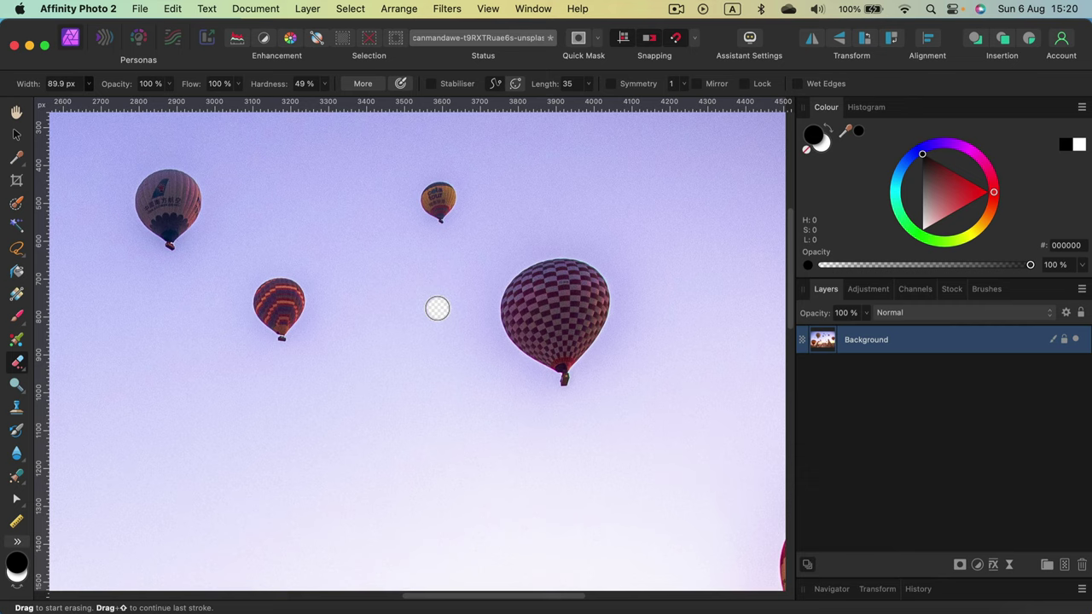
key("bracketright")
left_click_drag(409, 307, 491, 305)
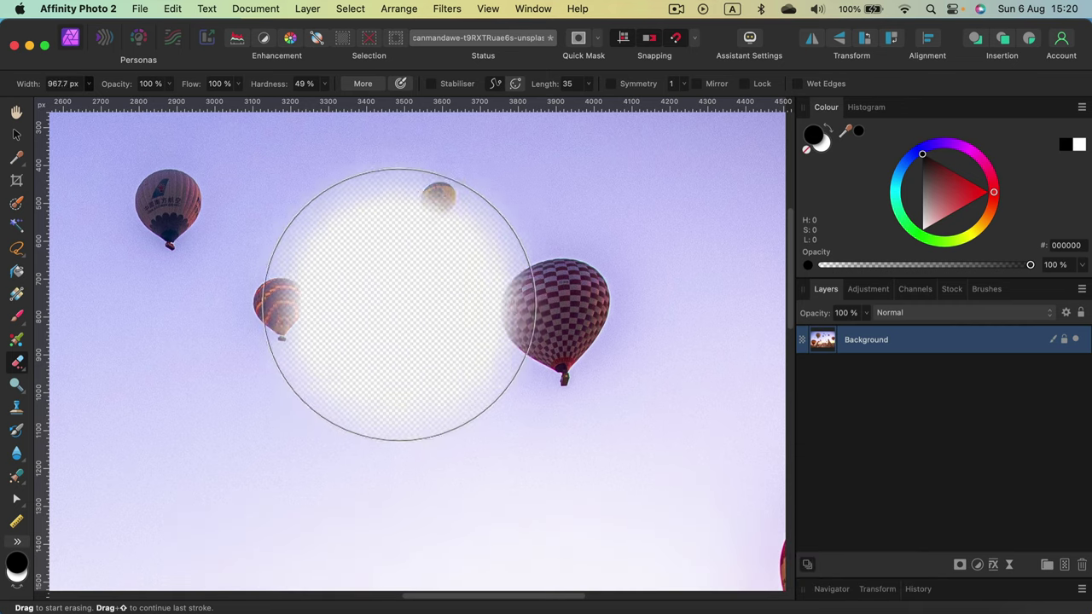
key("bracketleft")
key("bracketleft")
key("bracketleft")
key("bracketleft")
key("bracketleft")
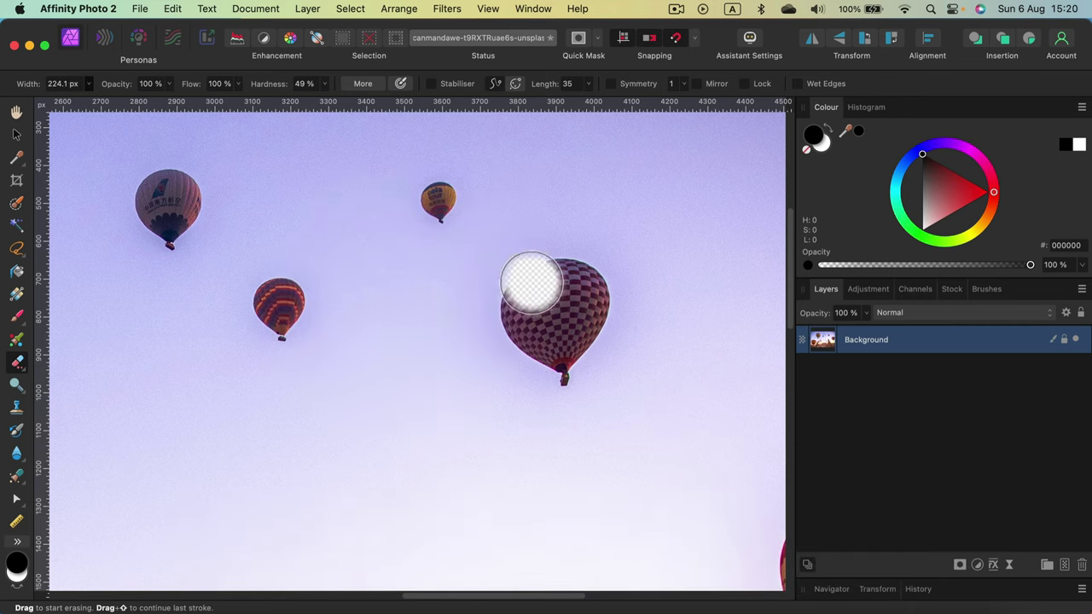
mouse_move(506, 303)
left_mouse_down()
mouse_move(519, 277)
mouse_move(545, 264)
mouse_move(586, 272)
mouse_move(598, 312)
mouse_move(574, 373)
mouse_move(519, 340)
mouse_move(513, 323)
mouse_move(542, 300)
mouse_move(563, 339)
left_mouse_up()
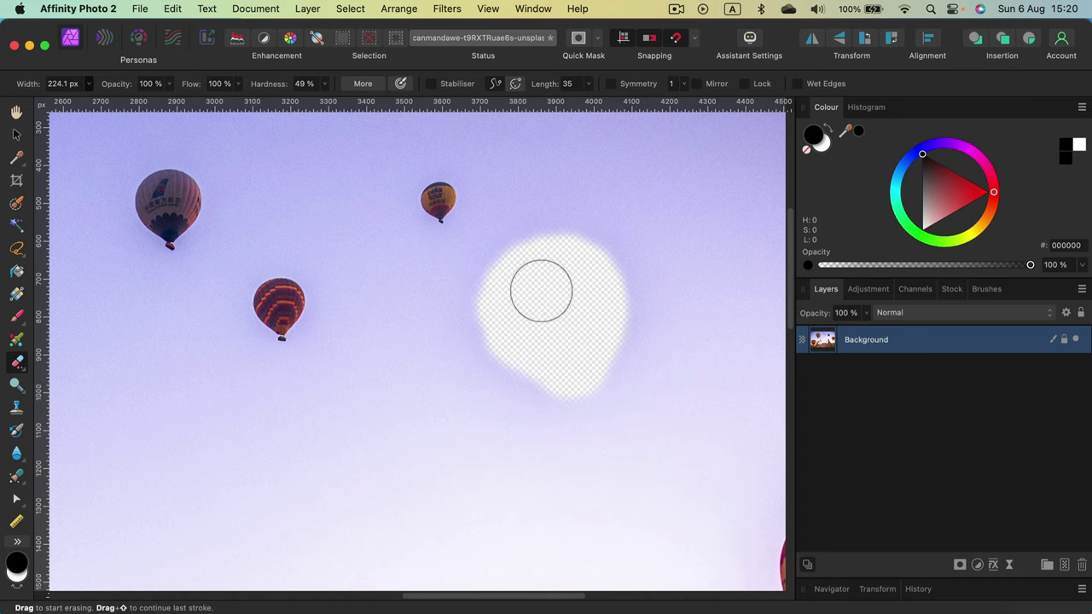
mouse_move(540, 291)
left_mouse_down()
mouse_move(531, 327)
mouse_move(527, 258)
mouse_move(608, 268)
mouse_move(610, 366)
mouse_move(536, 380)
left_mouse_up()
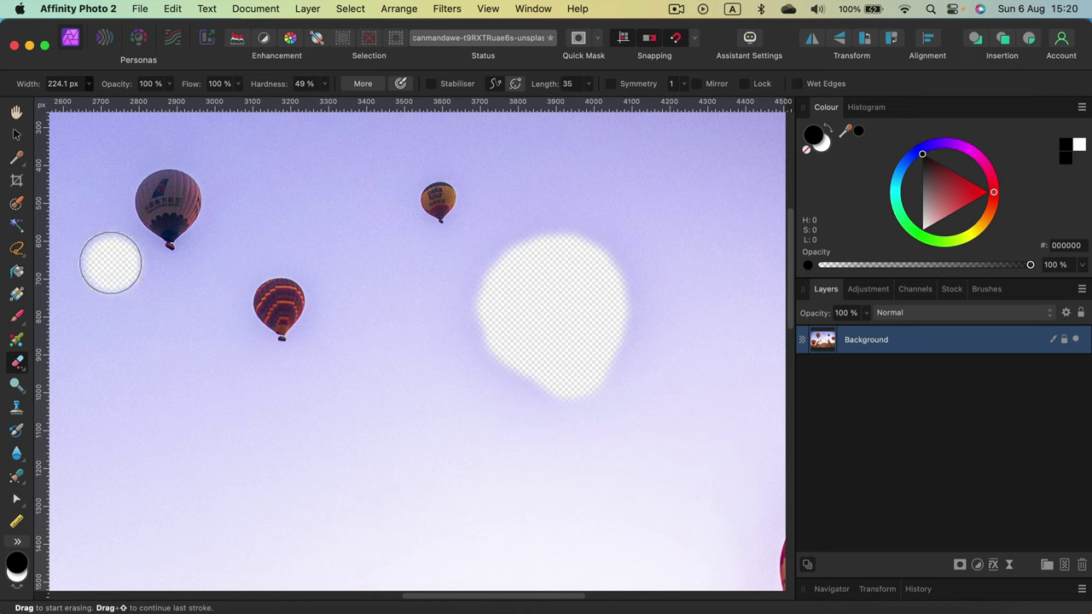
Step: Draw a freehand lasso selection around the erased patch plus a margin of sky
left_click(16, 249)
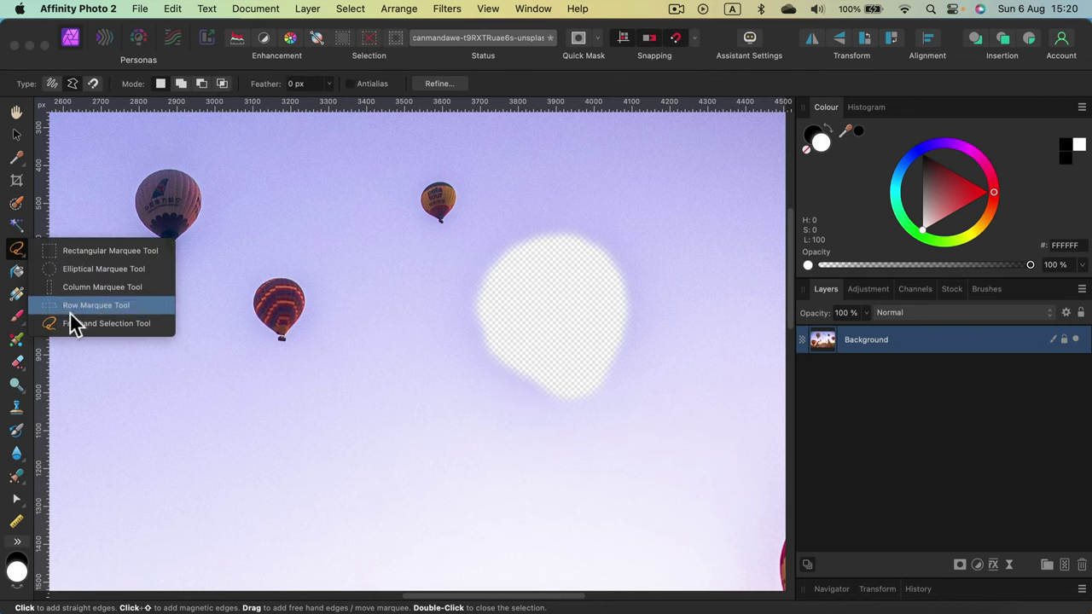
left_click(118, 326)
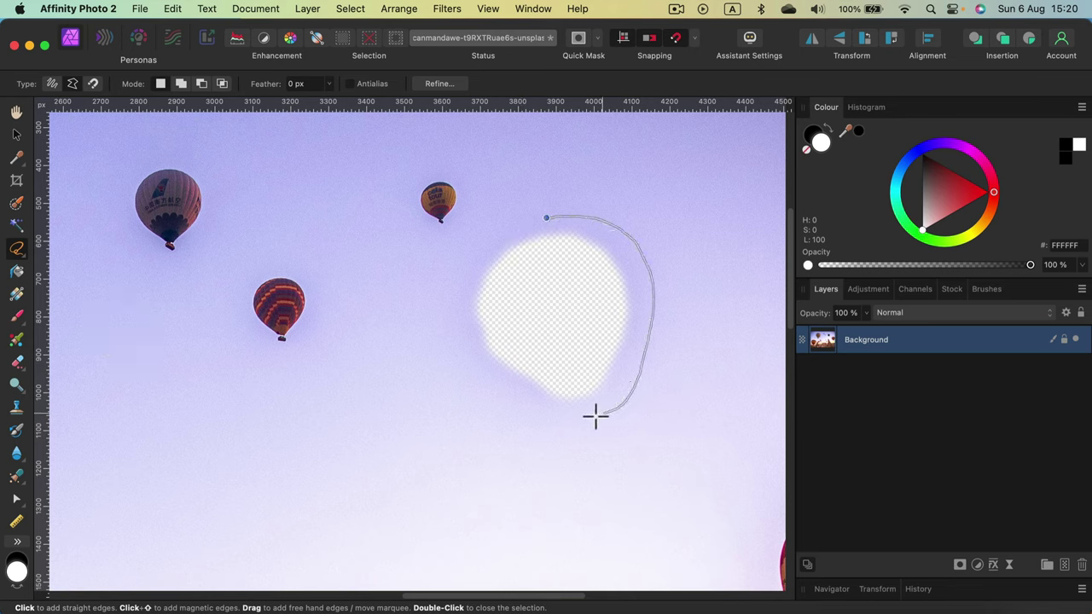
left_click(546, 217)
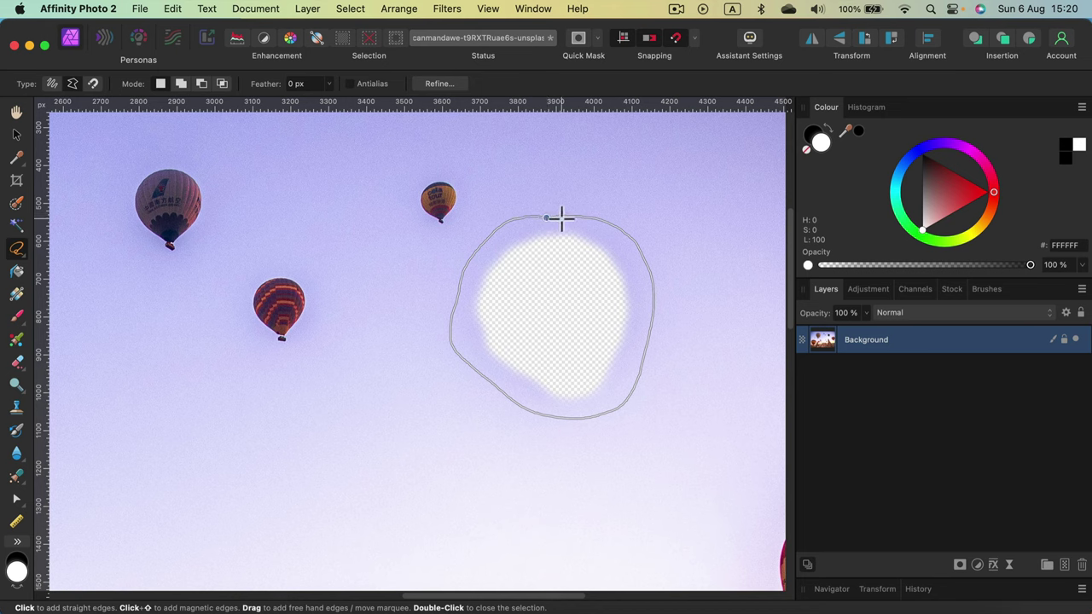
left_click(556, 220)
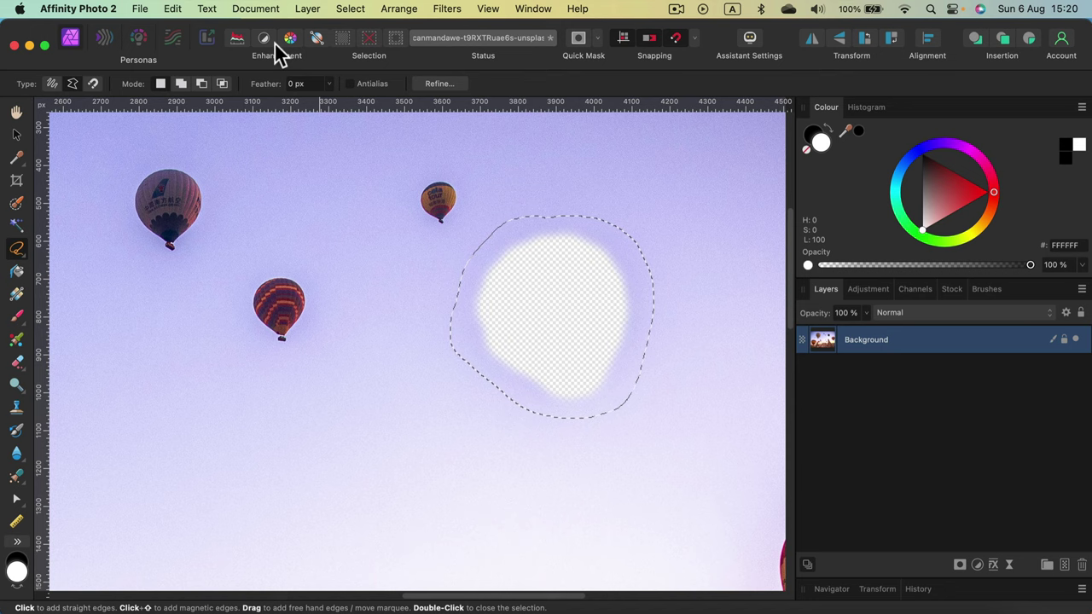
left_click(171, 11)
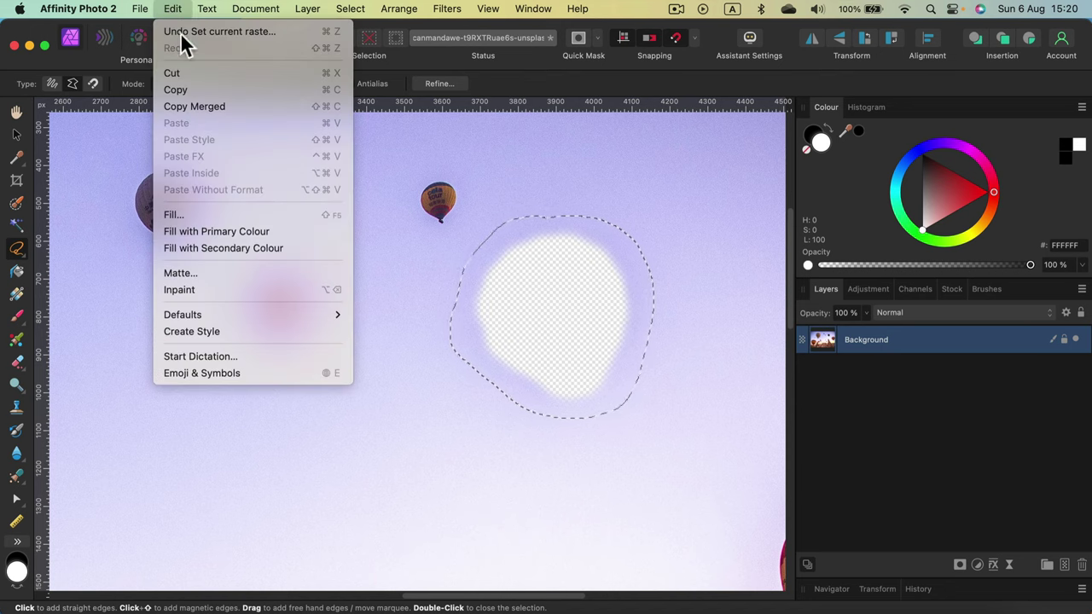
Step: Fill the selection using Inpainting, then deselect with Cmd+D
left_click(201, 213)
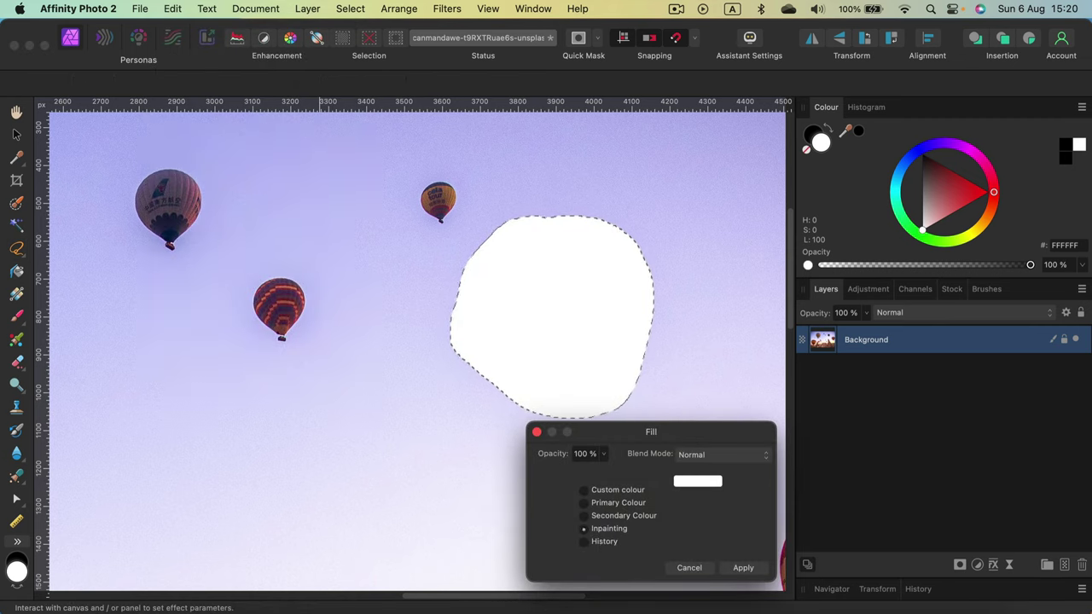
left_click(602, 531)
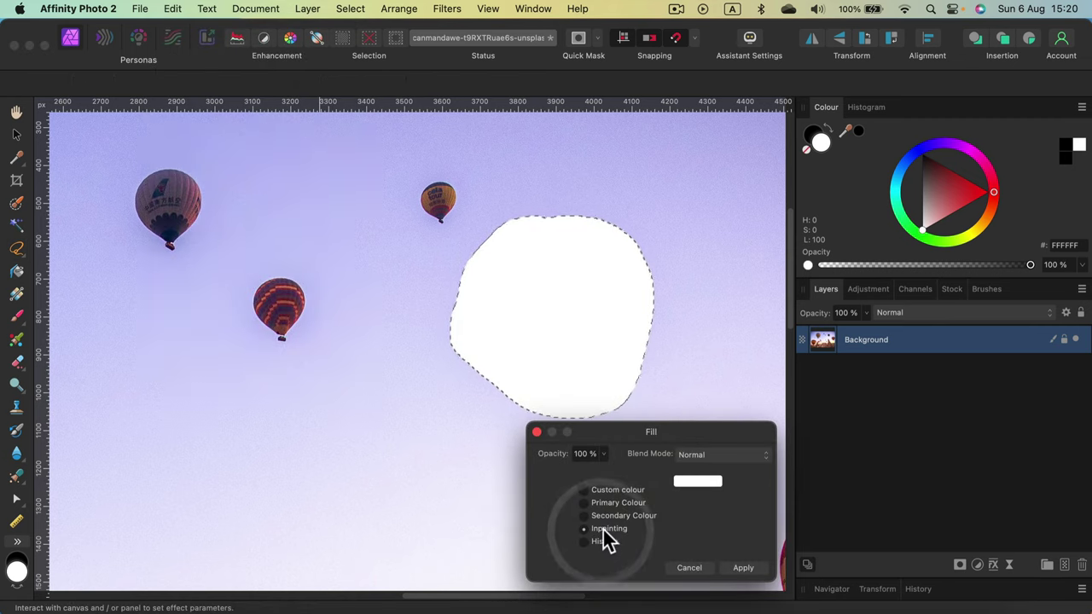
left_click(743, 568)
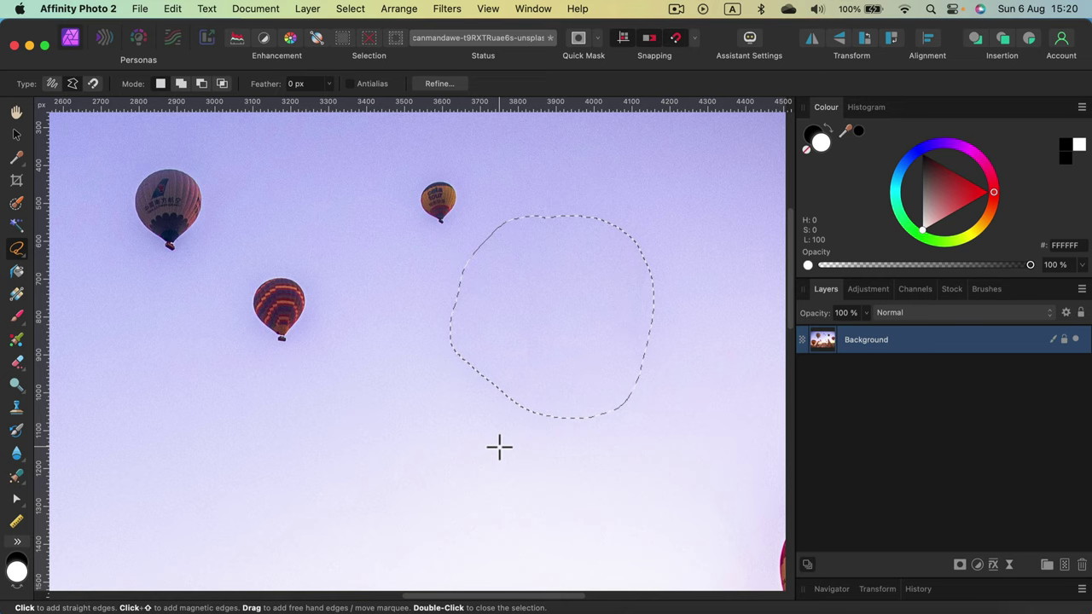
key("super+d")
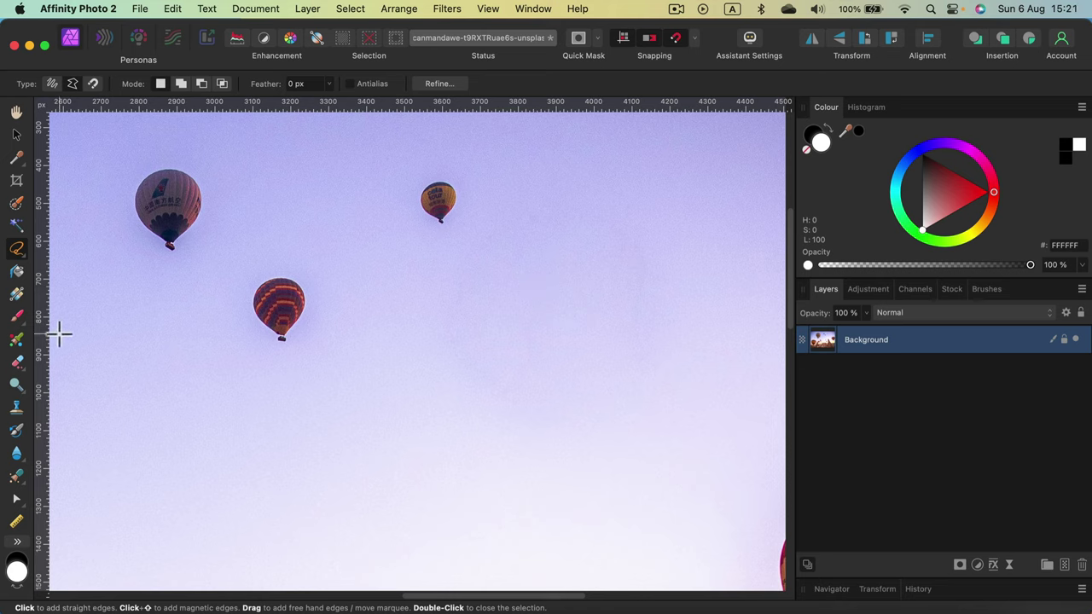
Step: Switch to the Background Erase Brush at 161.9 px and erase sky around the upper-left balloon
left_click(16, 365)
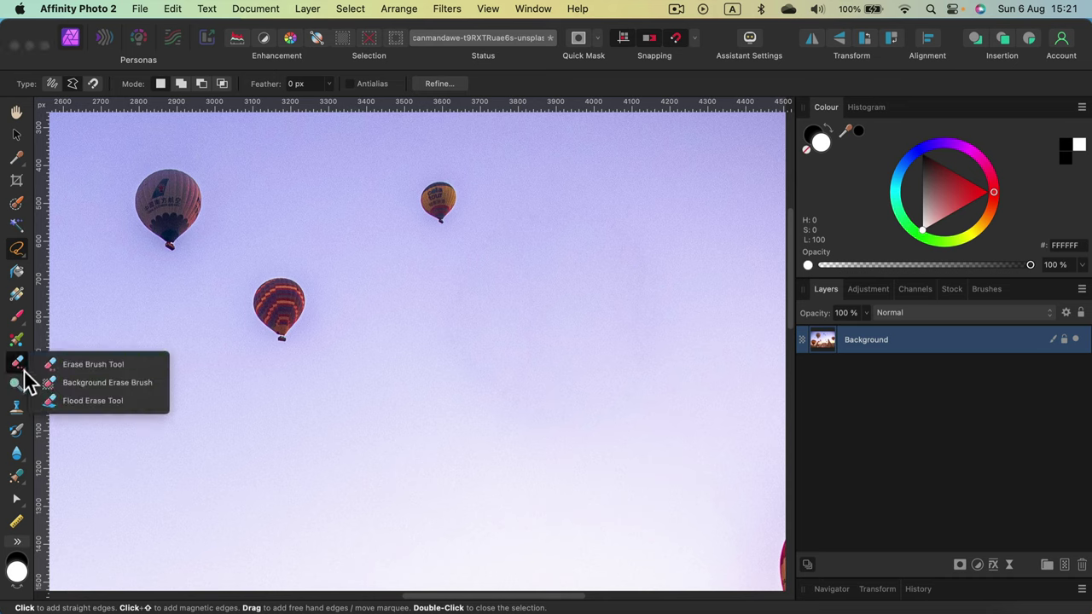
left_click(113, 385)
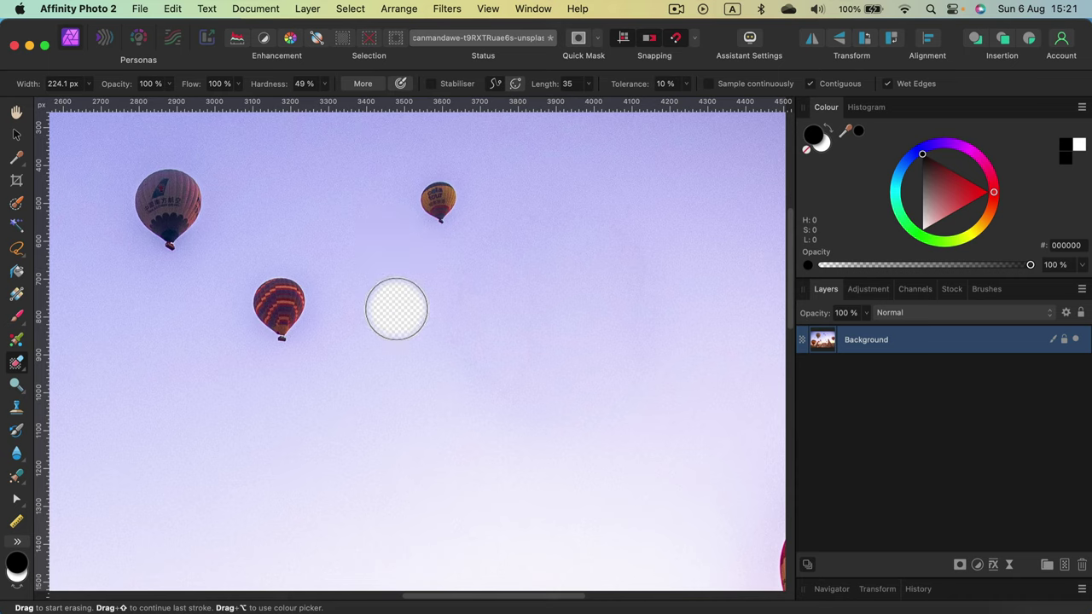
key("bracketleft")
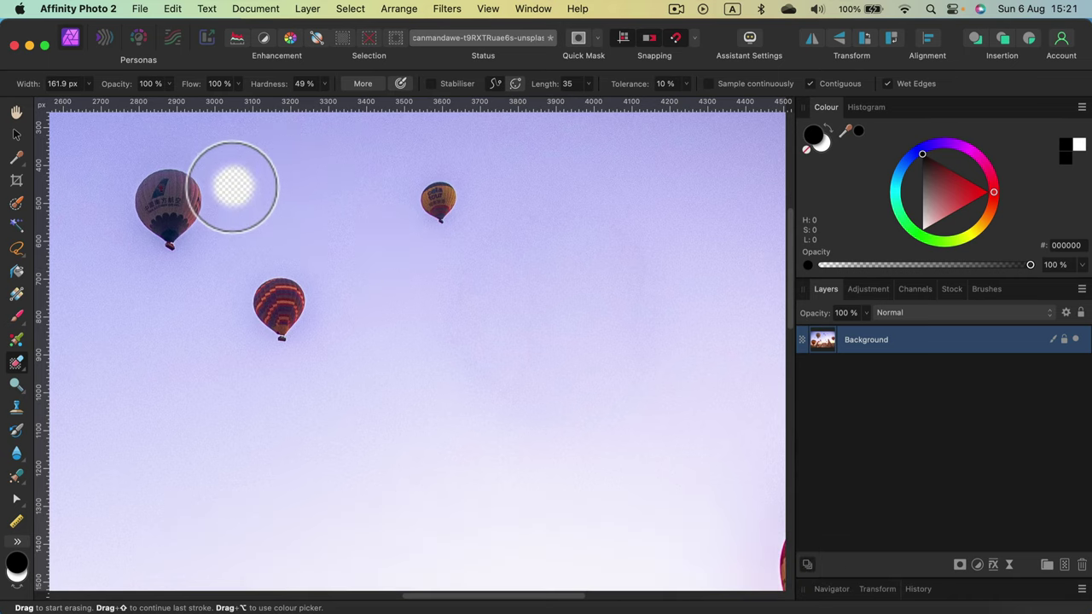
left_click_drag(209, 191, 202, 191)
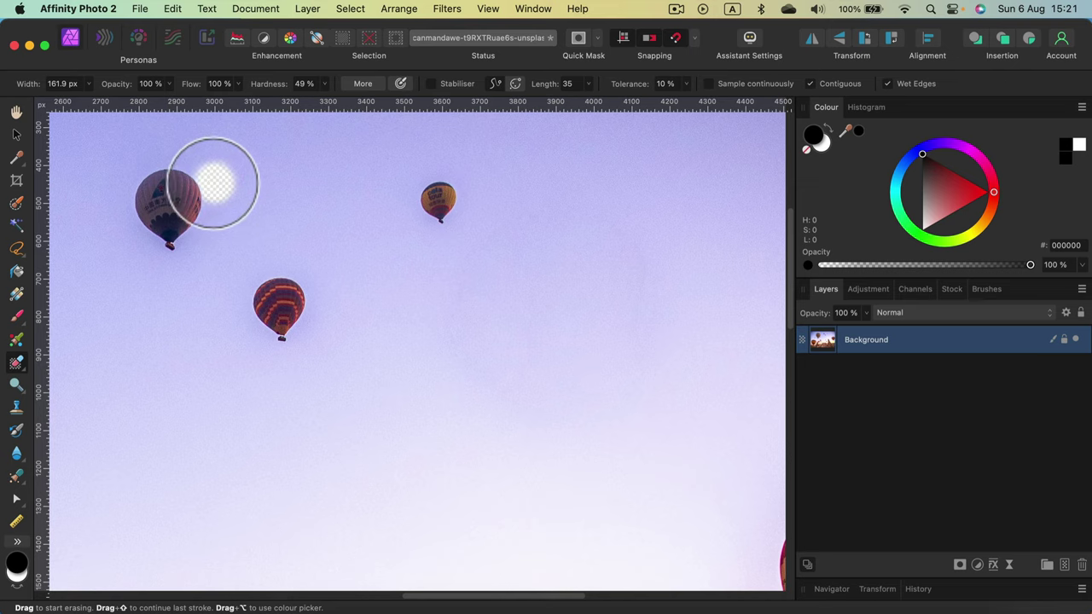
mouse_move(205, 186)
left_mouse_down()
mouse_move(161, 151)
mouse_move(211, 205)
mouse_move(229, 202)
mouse_move(235, 174)
mouse_move(201, 146)
mouse_move(222, 184)
mouse_move(205, 209)
left_mouse_up()
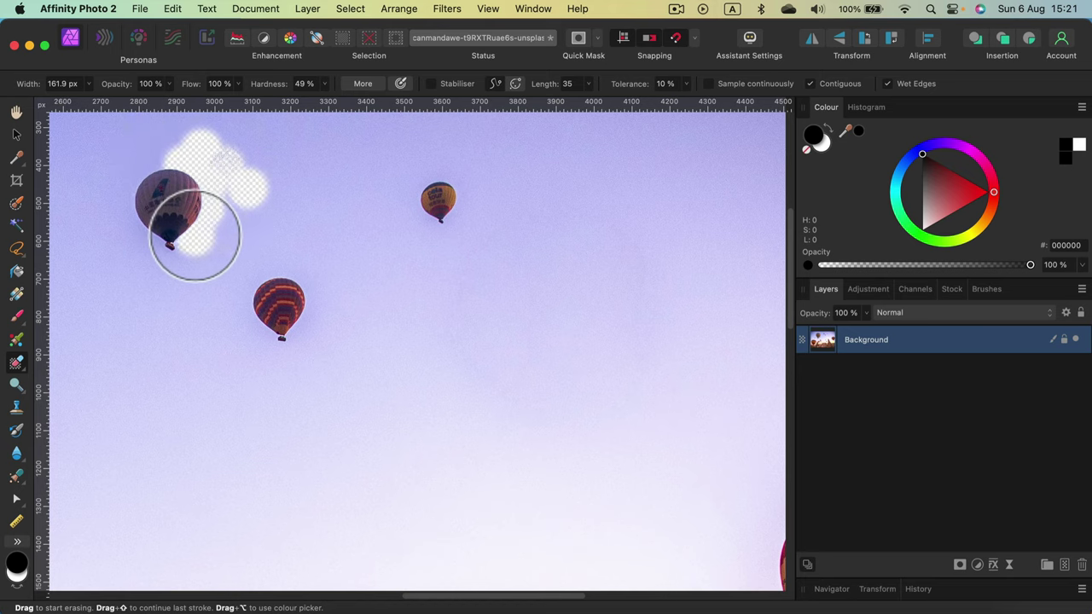
mouse_move(201, 230)
left_mouse_down()
mouse_move(136, 232)
mouse_move(114, 199)
mouse_move(112, 160)
mouse_move(128, 172)
mouse_move(179, 137)
mouse_move(194, 168)
mouse_move(220, 174)
mouse_move(156, 190)
mouse_move(149, 215)
mouse_move(212, 212)
left_mouse_up()
Step: Erase sky above the red balloon, undoing strokes that cut into it
left_click(335, 245)
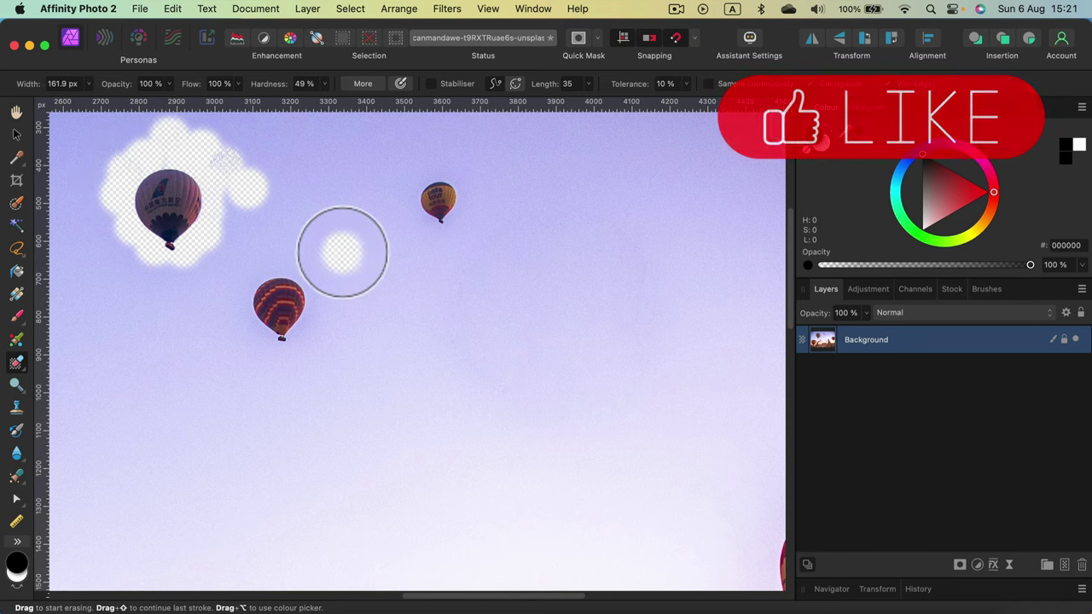
left_click(286, 264)
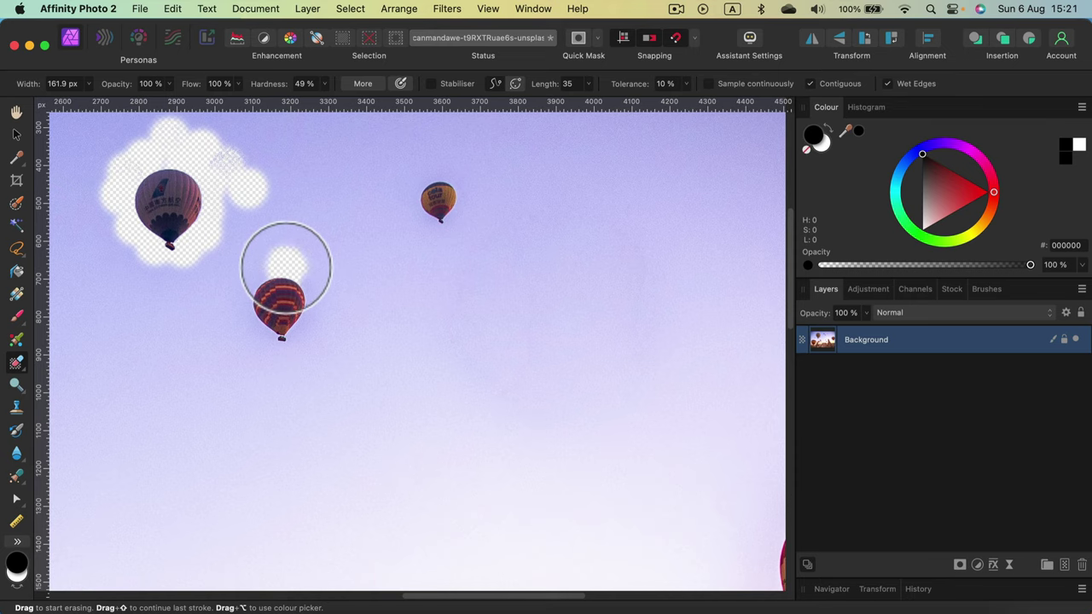
left_click(286, 269)
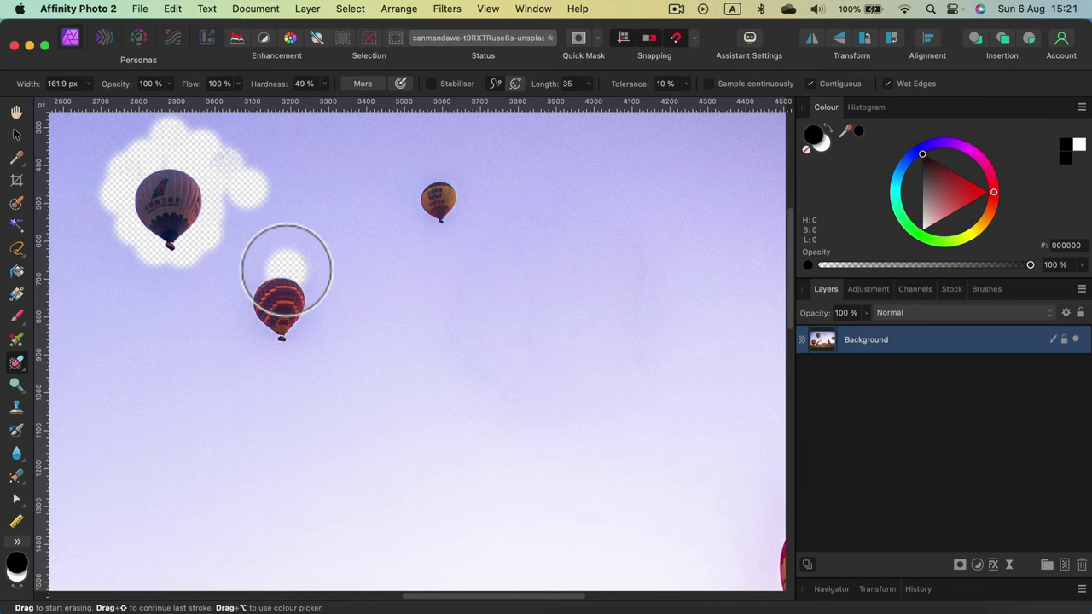
key("super+z")
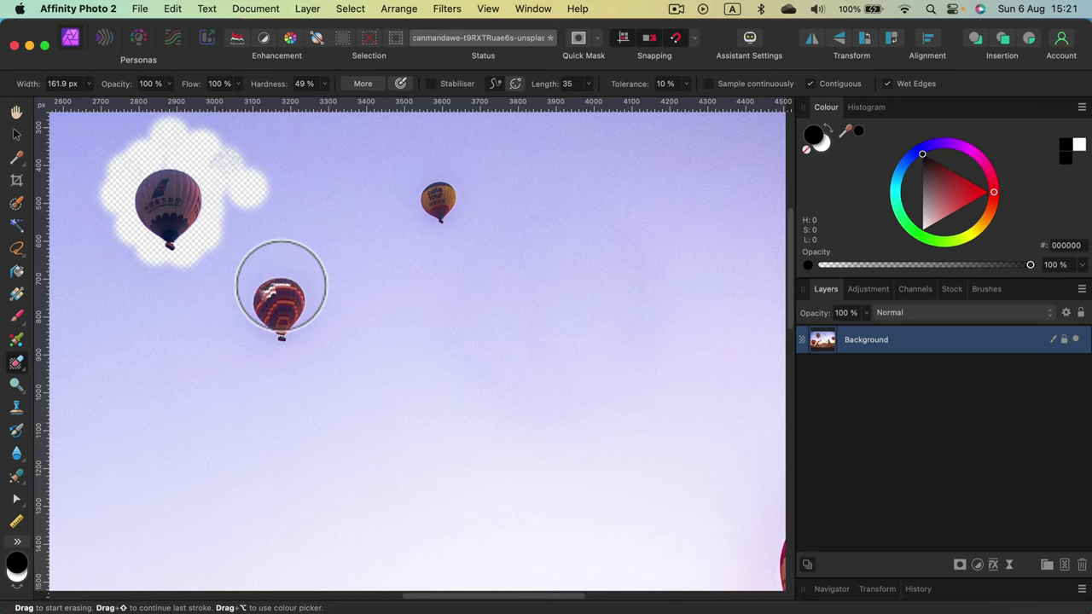
left_click_drag(280, 286, 281, 308)
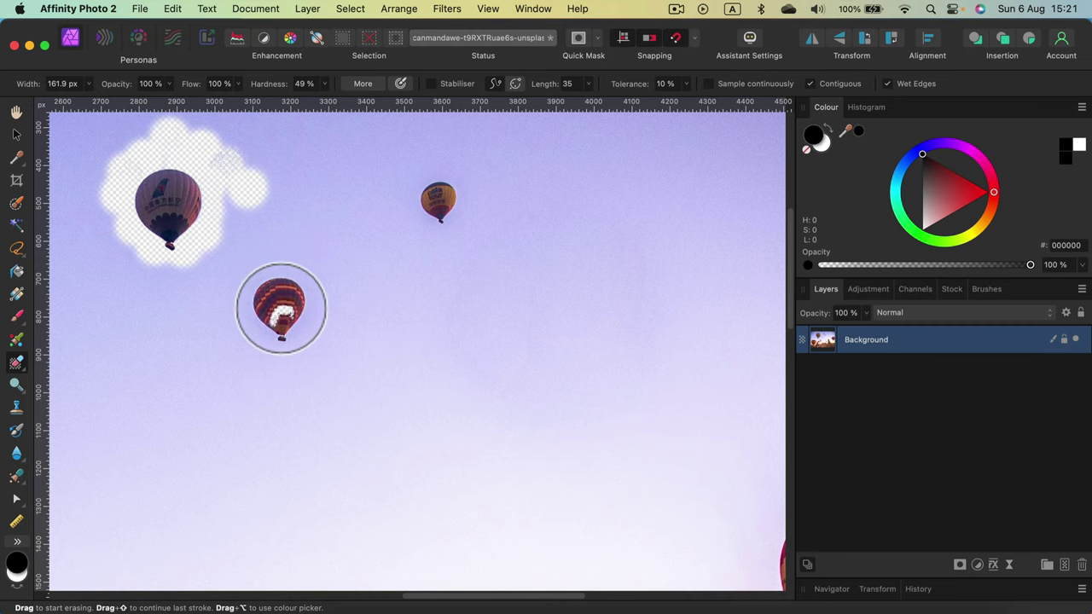
key("super+z")
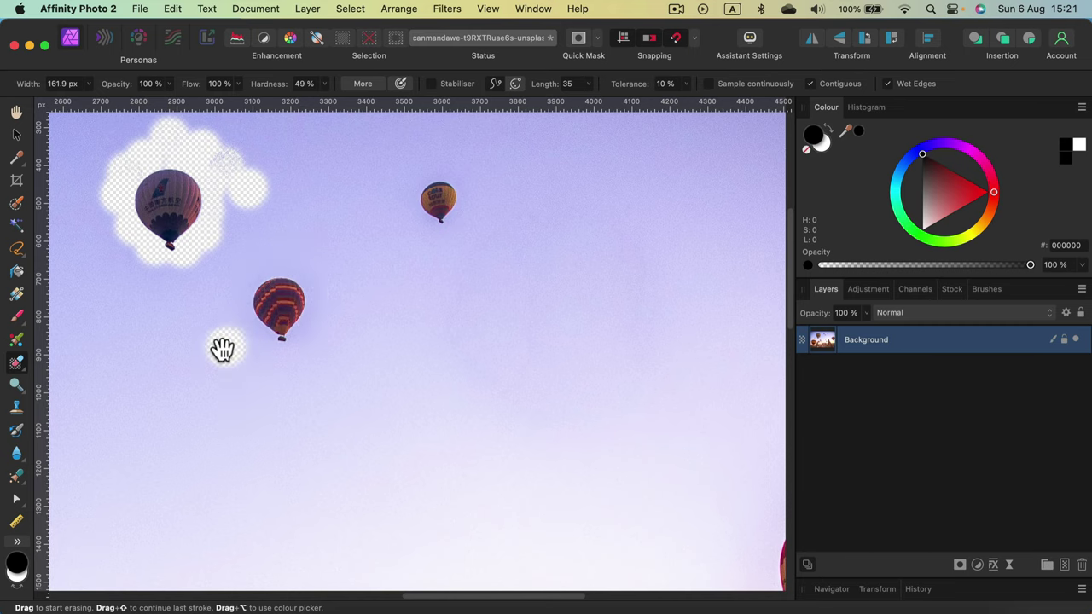
Step: Enlarge the eraser to 325.7 px and erase sky above and left of the large balloon's top
mouse_move(221, 348)
left_mouse_down()
mouse_move(529, 264)
mouse_move(632, 207)
left_mouse_up()
mouse_move(390, 427)
left_mouse_down()
mouse_move(534, 474)
mouse_move(551, 517)
left_mouse_up()
left_click_drag(402, 232, 468, 344)
left_click(452, 316)
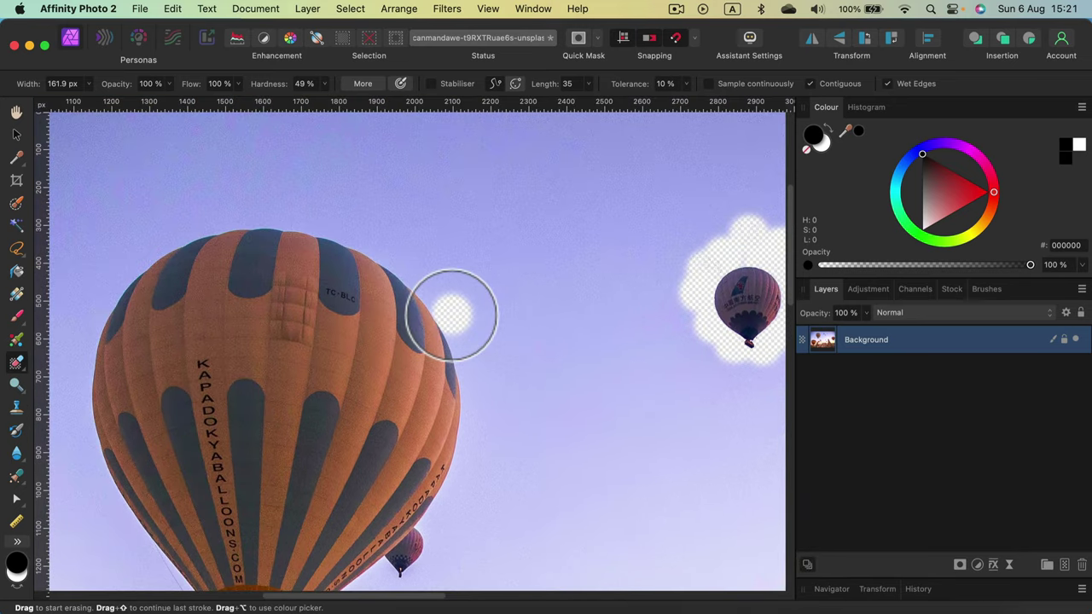
key("bracketright")
key("bracketright")
key("bracketright")
key("bracketright")
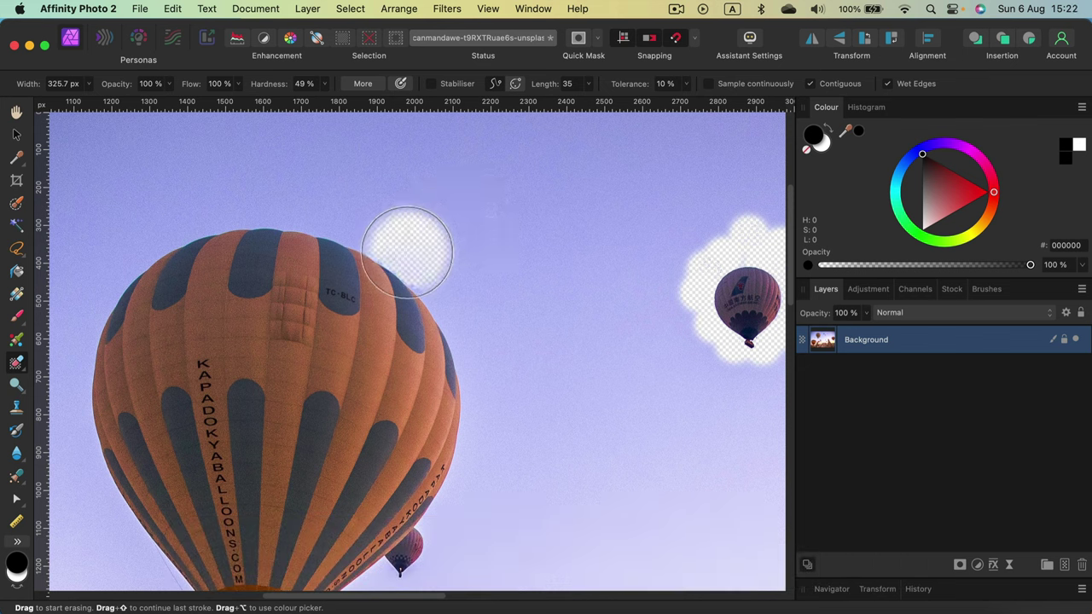
mouse_move(378, 246)
left_mouse_down()
mouse_move(350, 233)
mouse_move(387, 243)
mouse_move(294, 210)
mouse_move(232, 203)
mouse_move(271, 201)
mouse_move(450, 248)
mouse_move(470, 283)
mouse_move(440, 284)
mouse_move(468, 307)
mouse_move(490, 378)
mouse_move(498, 464)
mouse_move(474, 480)
left_mouse_up()
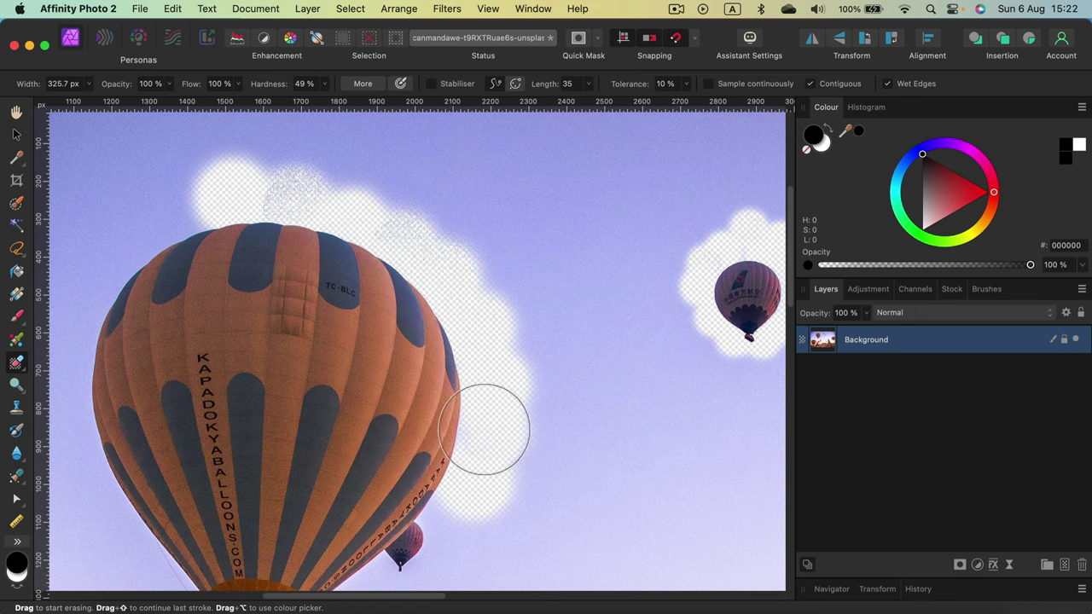
mouse_move(164, 194)
left_mouse_down()
mouse_move(168, 211)
mouse_move(137, 247)
mouse_move(164, 201)
left_mouse_up()
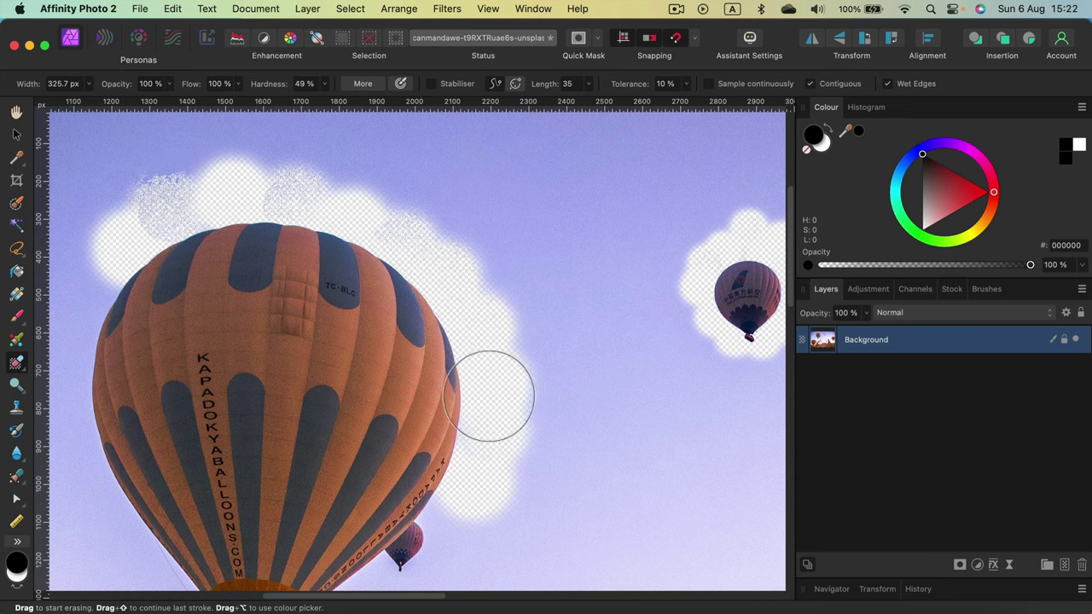
Step: Erase sky down the large balloon's left edge and around its basket
left_click_drag(477, 398, 510, 225)
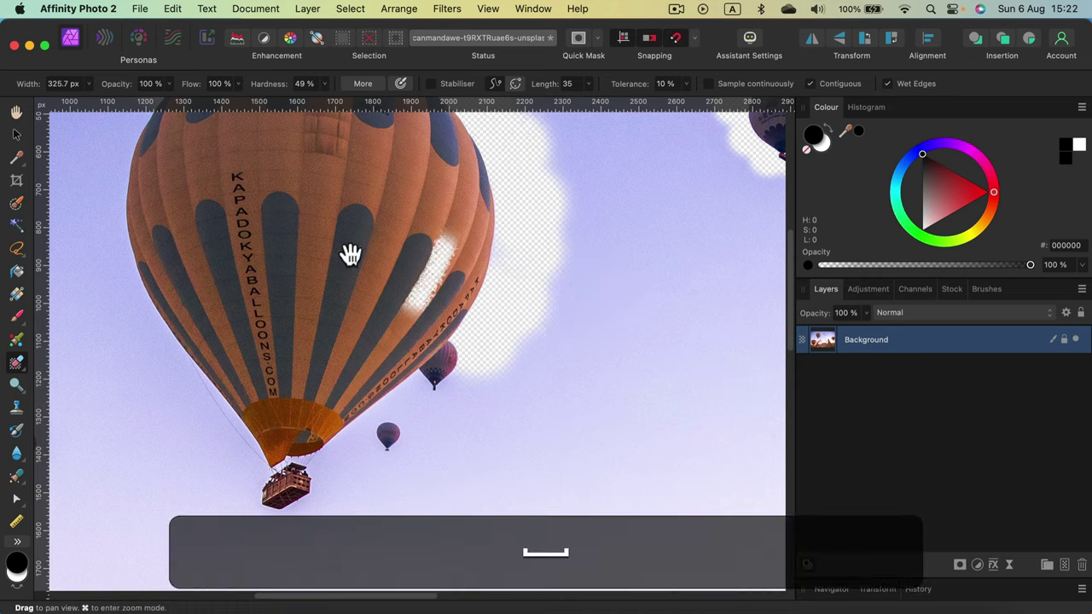
left_click_drag(321, 246, 604, 460)
left_click(419, 331)
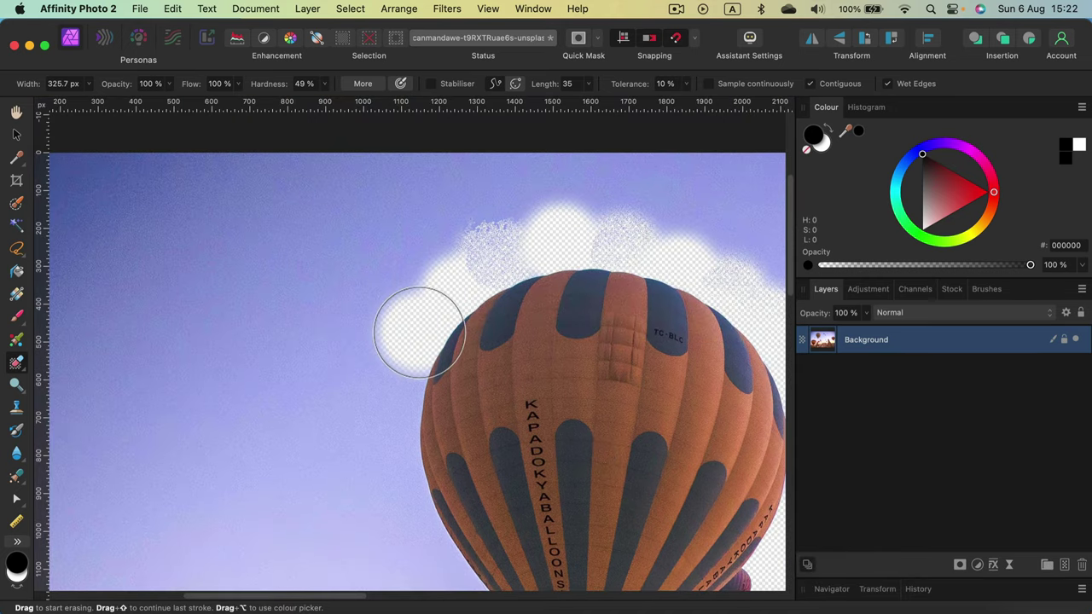
left_click_drag(415, 332, 389, 423)
mouse_move(421, 490)
left_mouse_down()
mouse_move(409, 343)
mouse_move(383, 305)
mouse_move(376, 325)
mouse_move(421, 415)
mouse_move(401, 378)
mouse_move(482, 499)
left_mouse_up()
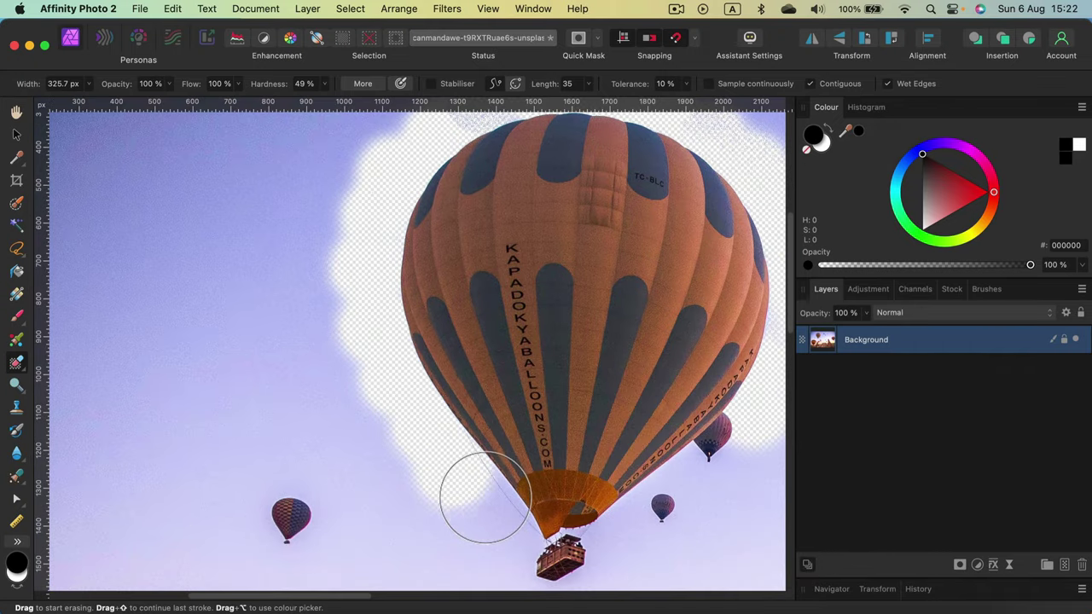
key("space")
mouse_move(494, 541)
left_mouse_down()
mouse_move(416, 345)
mouse_move(428, 336)
mouse_move(442, 380)
mouse_move(507, 381)
mouse_move(585, 287)
mouse_move(643, 266)
left_mouse_up()
left_click_drag(696, 205, 541, 446)
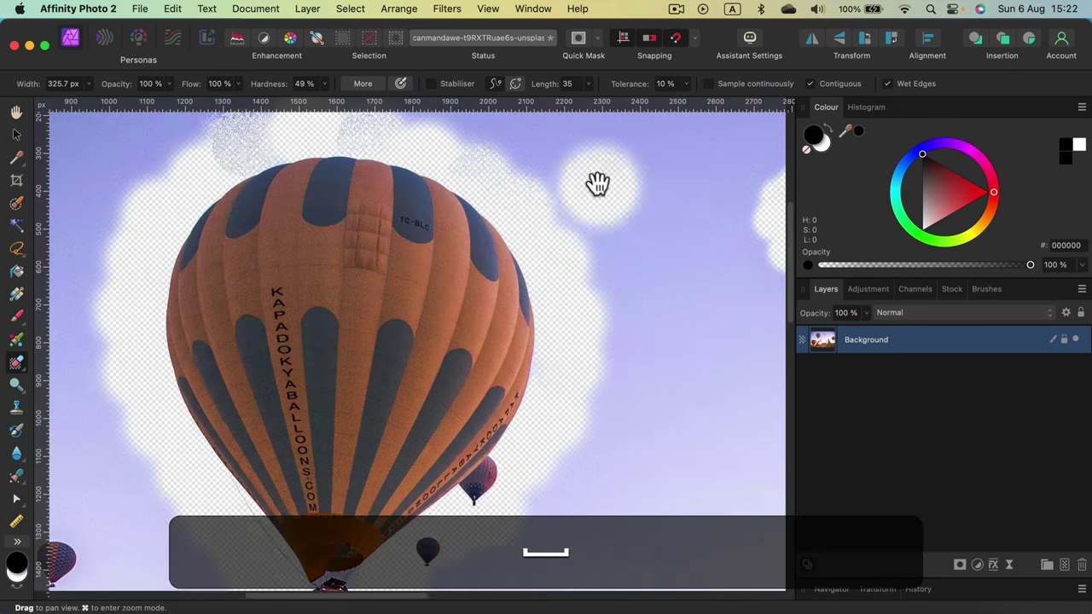
left_click_drag(597, 183, 460, 191)
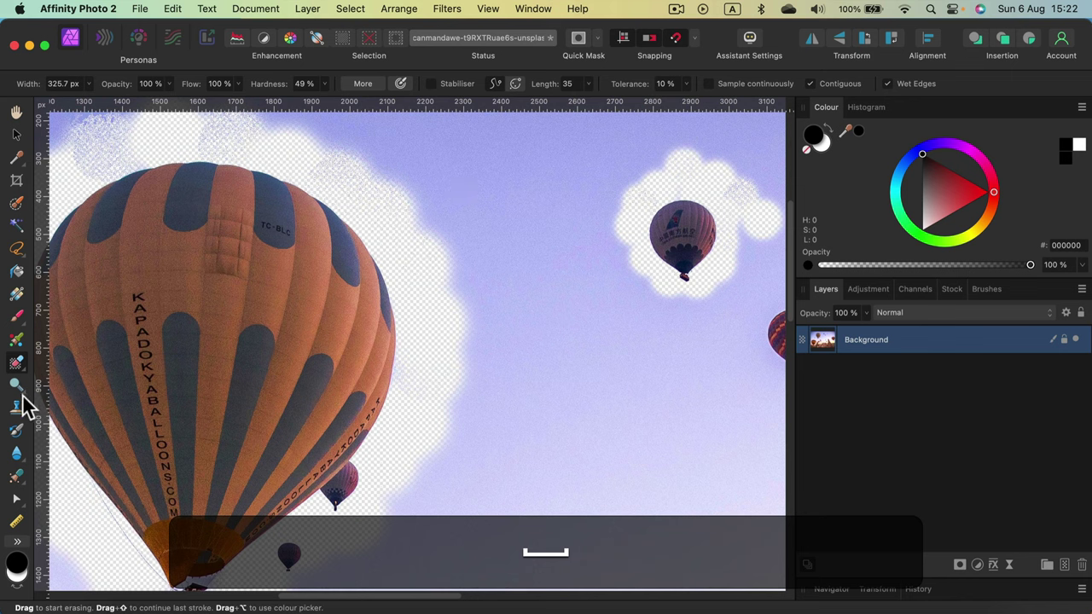
left_click(16, 363)
Step: Switch to the standard Erase Brush and erase wide swaths of sky, including below the small balloon
left_click(85, 360)
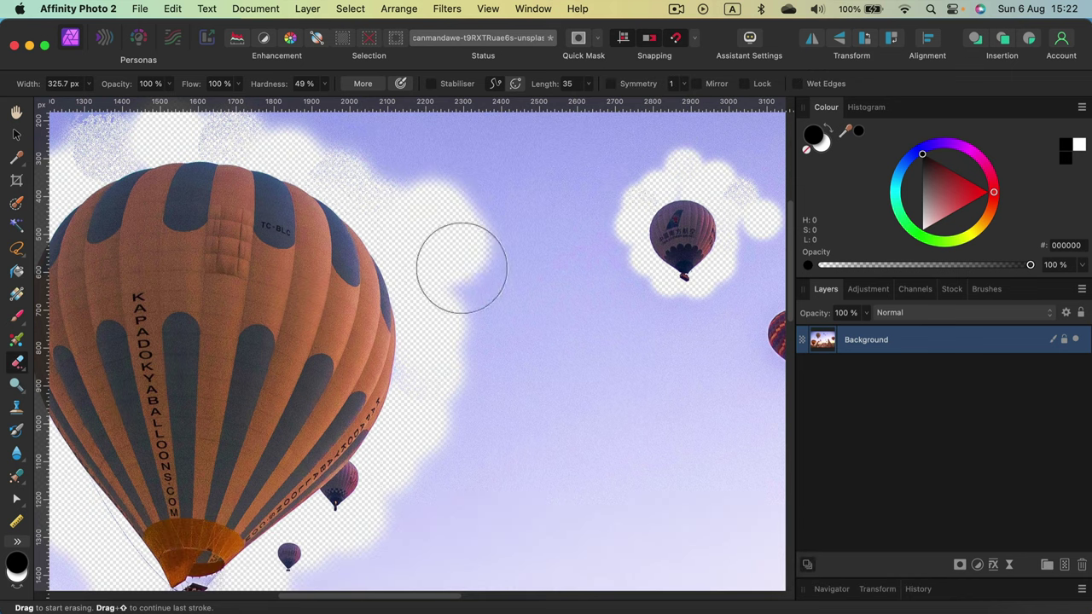
mouse_move(462, 268)
left_mouse_down()
mouse_move(512, 403)
mouse_move(505, 258)
mouse_move(537, 273)
mouse_move(565, 316)
mouse_move(566, 217)
mouse_move(597, 272)
mouse_move(592, 249)
mouse_move(597, 387)
mouse_move(625, 306)
mouse_move(493, 434)
mouse_move(475, 387)
mouse_move(461, 475)
mouse_move(587, 406)
mouse_move(551, 434)
left_mouse_up()
left_click_drag(486, 479, 680, 295)
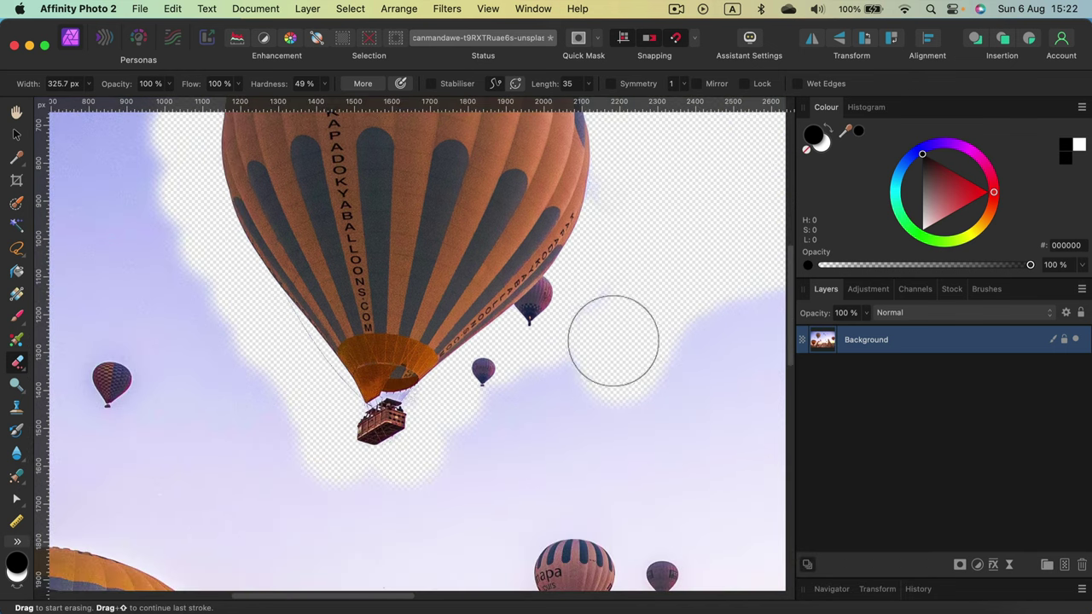
left_click_drag(594, 357, 552, 409)
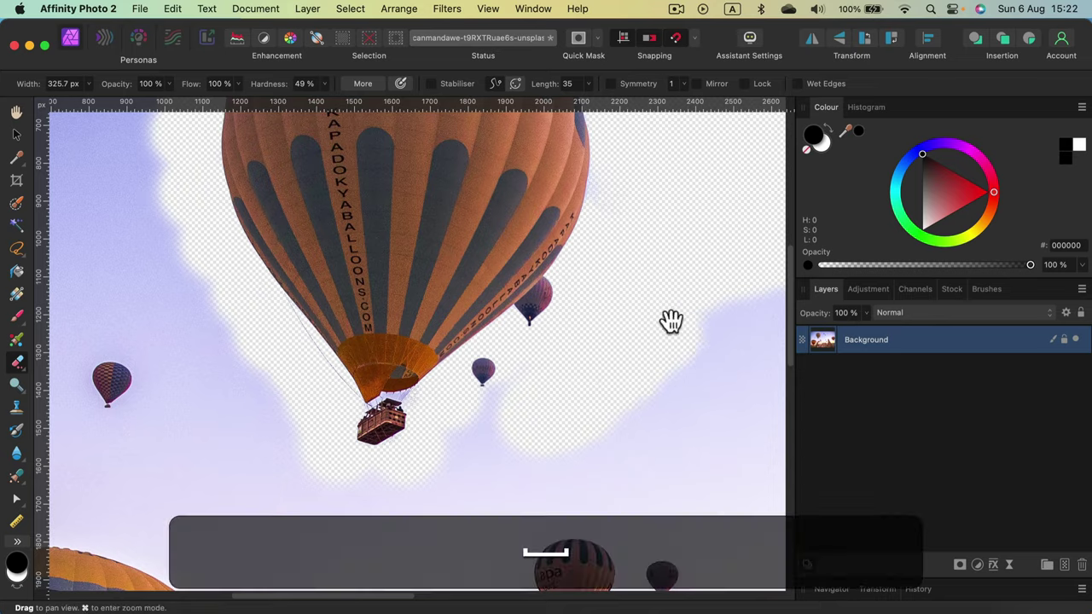
Step: Erase the lavender sky along the image's top edge around the large balloon
left_click_drag(670, 319, 455, 458)
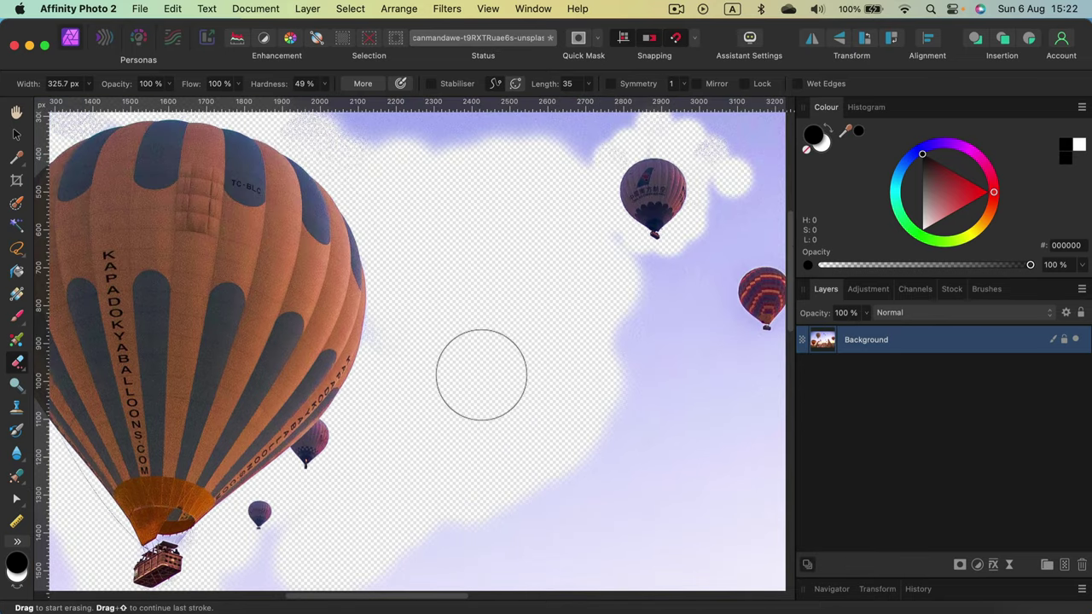
left_click_drag(456, 244, 580, 494)
mouse_move(530, 364)
left_mouse_down()
mouse_move(412, 311)
mouse_move(315, 292)
mouse_move(526, 244)
left_mouse_up()
key("space")
left_click_drag(308, 310, 512, 247)
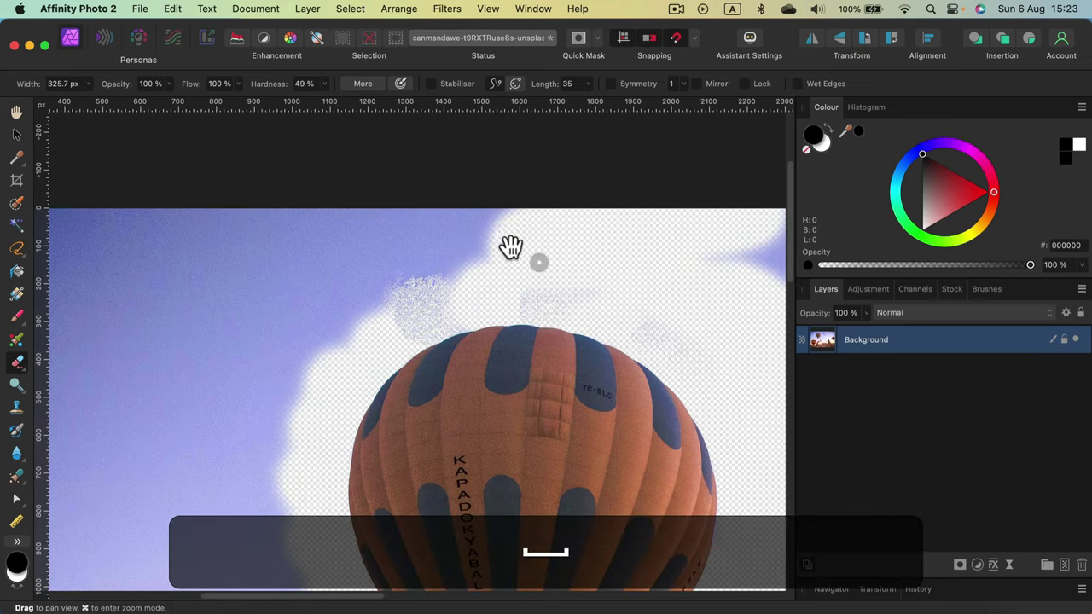
key("space")
left_click_drag(423, 249, 421, 139)
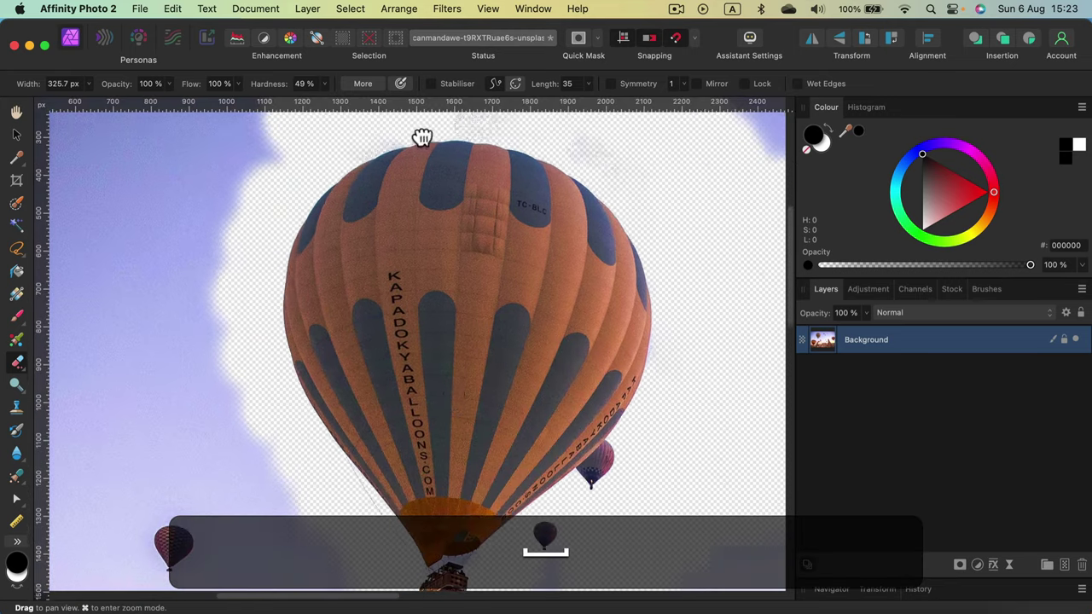
left_click_drag(458, 379, 485, 419)
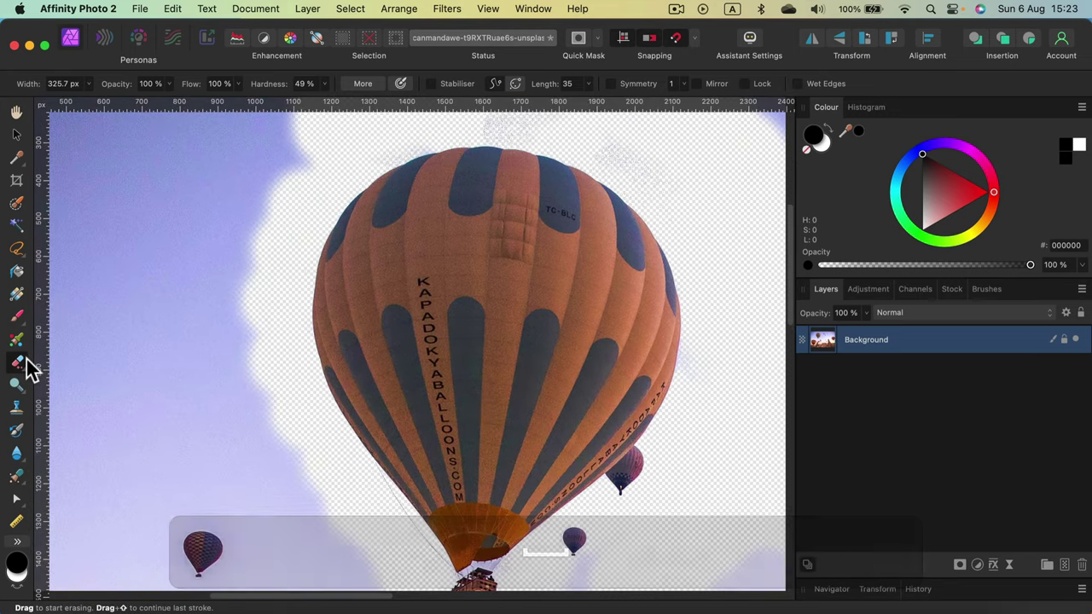
Step: Switch to the Flood Erase Tool and clear the top-left blue sky and sky around the small balloon
left_click(17, 362)
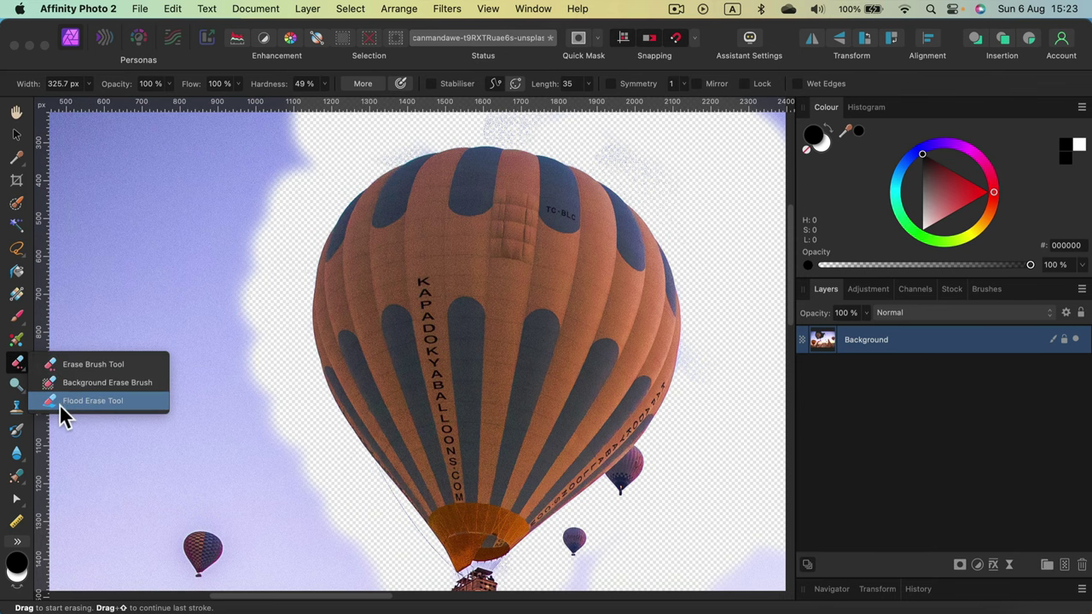
left_click(93, 401)
key("x")
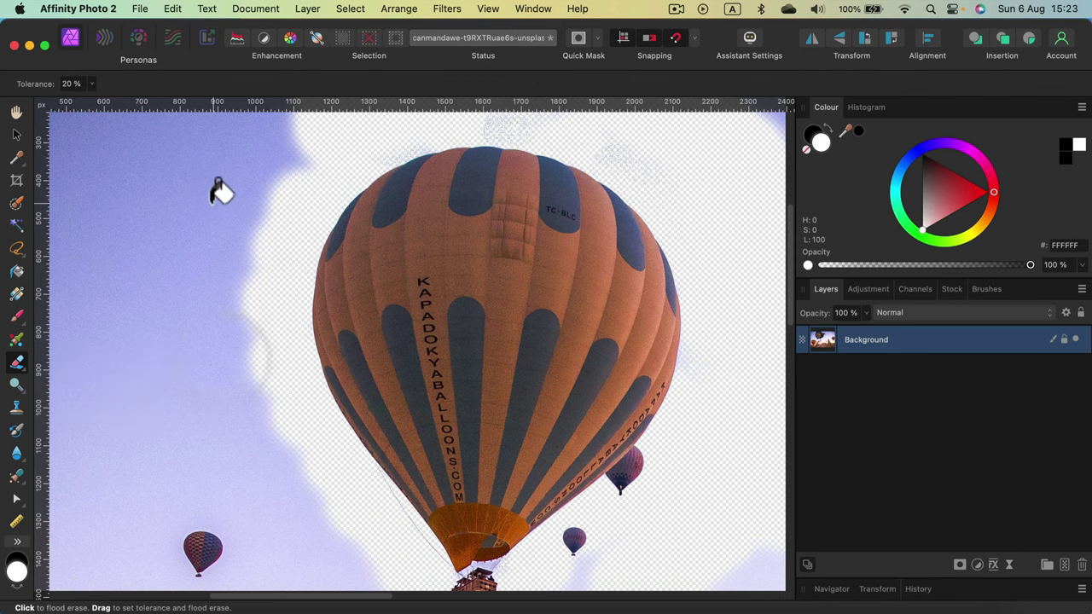
key("space")
mouse_move(216, 190)
left_mouse_down()
mouse_move(441, 327)
mouse_move(482, 320)
left_mouse_up()
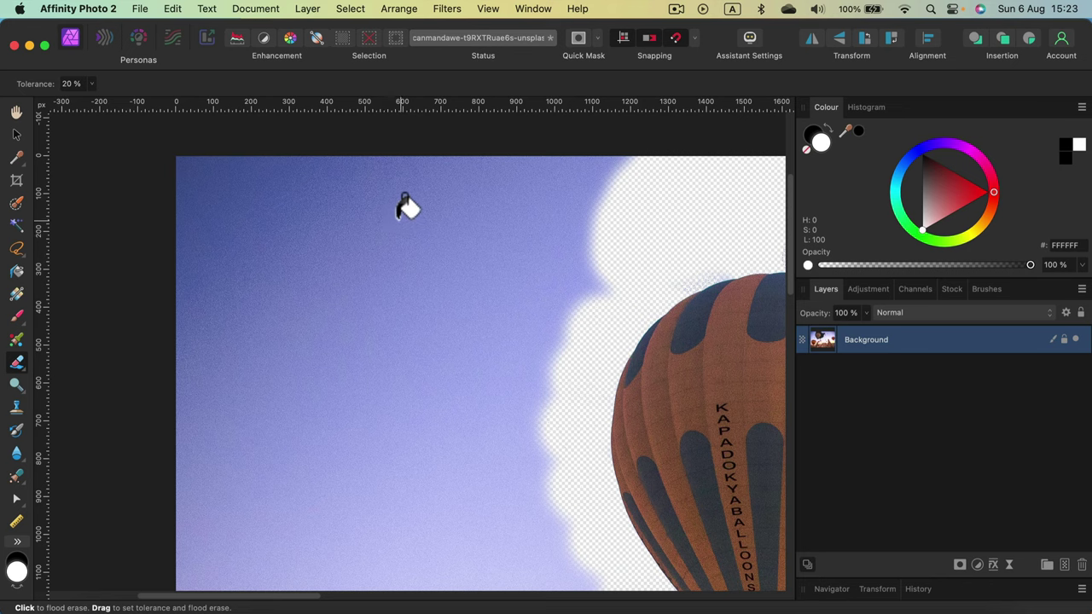
left_click(433, 171)
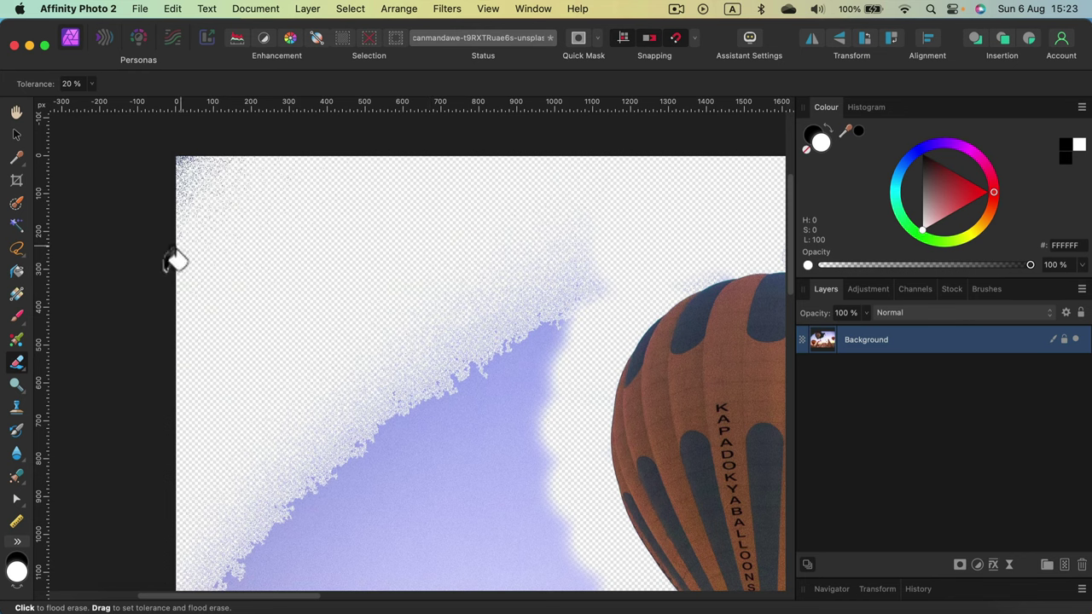
left_click_drag(518, 460, 537, 231)
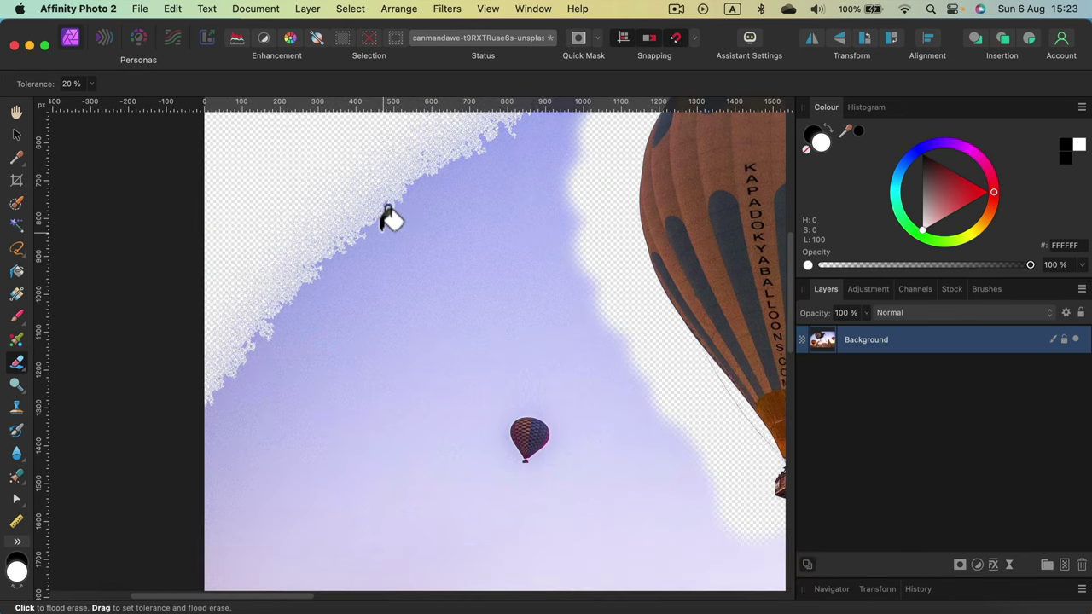
left_click(385, 223)
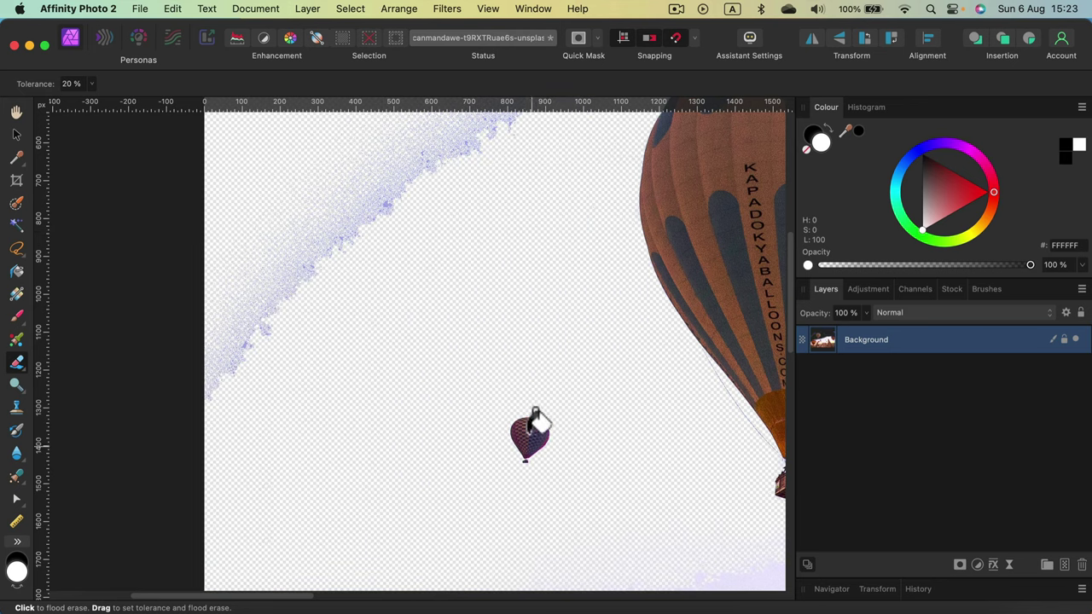
Step: Flood-erase the pale sky around the large balloons and the blue-purple top-right corner
left_click_drag(460, 504, 418, 207)
left_click_drag(547, 336, 255, 265)
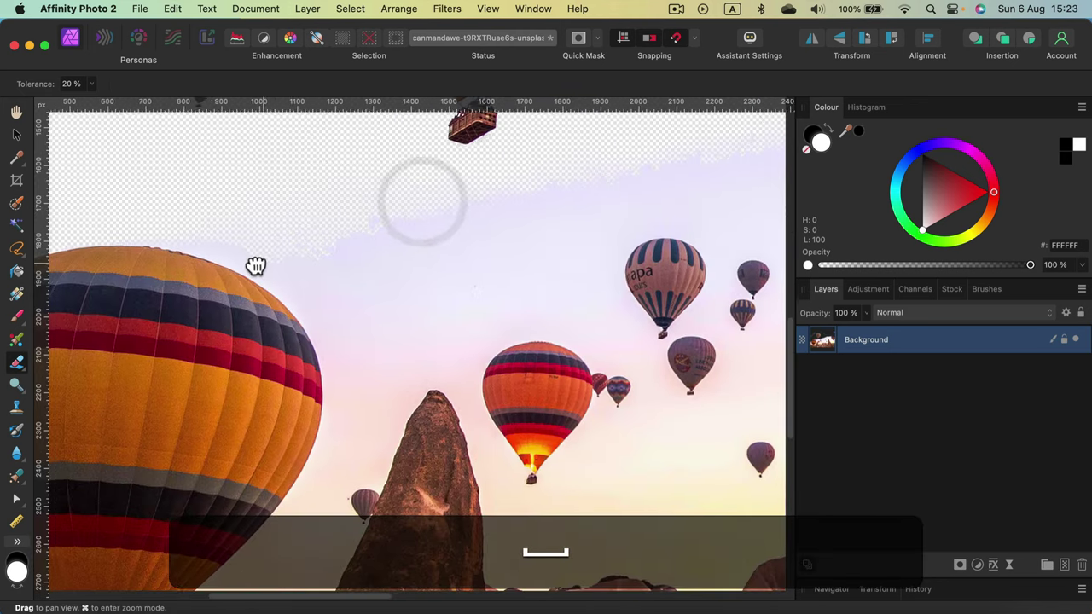
left_click(408, 243)
mouse_move(526, 261)
left_mouse_down()
mouse_move(163, 244)
mouse_move(23, 435)
left_mouse_up()
mouse_move(581, 319)
left_mouse_down()
mouse_move(487, 341)
mouse_move(295, 329)
mouse_move(565, 392)
left_mouse_up()
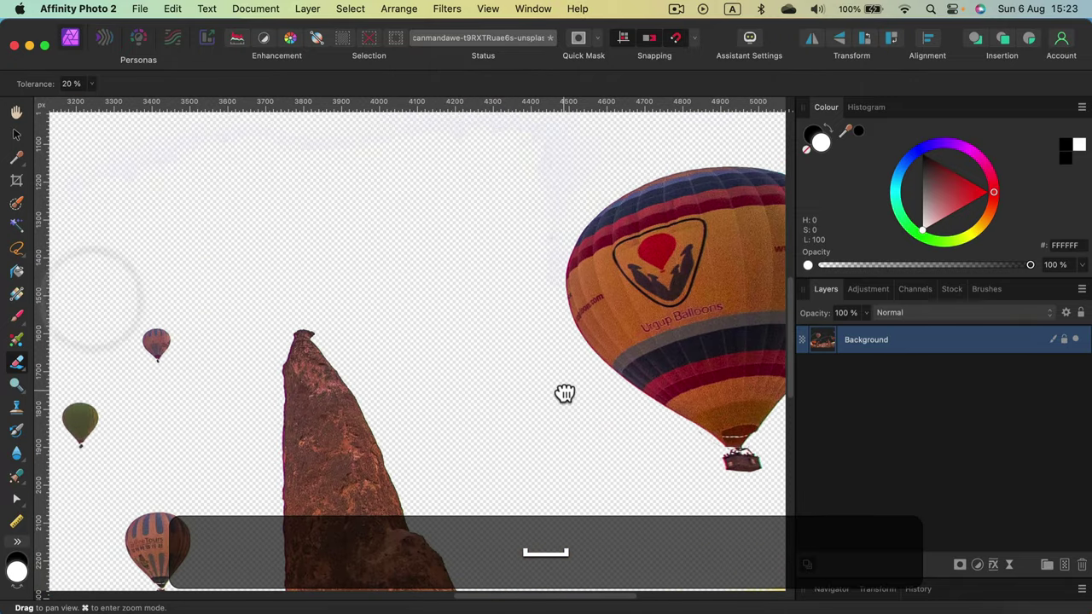
key("super+minus")
key("super+minus")
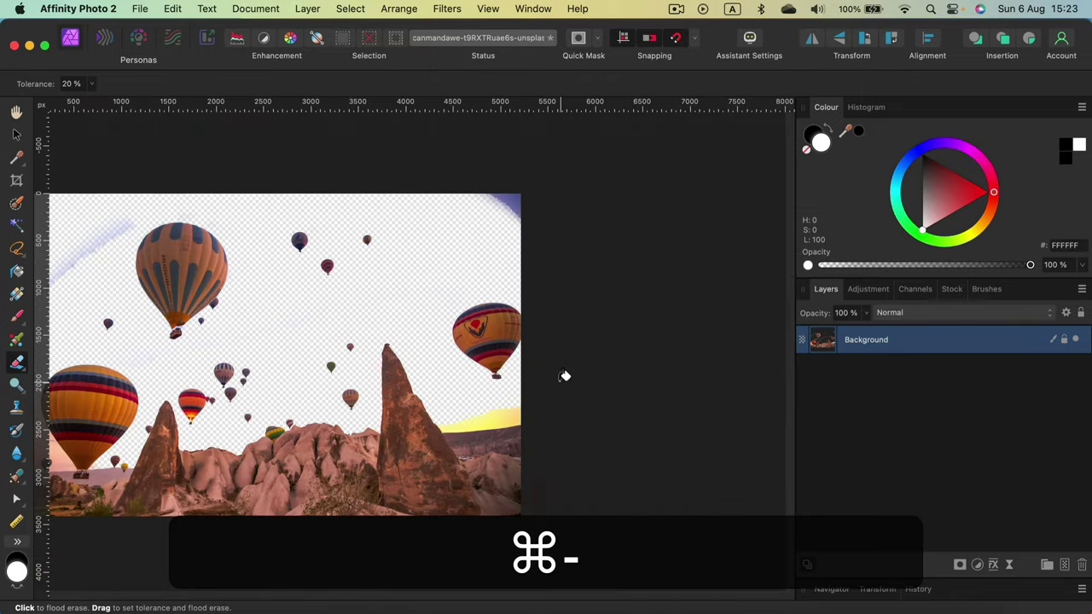
left_click(510, 199)
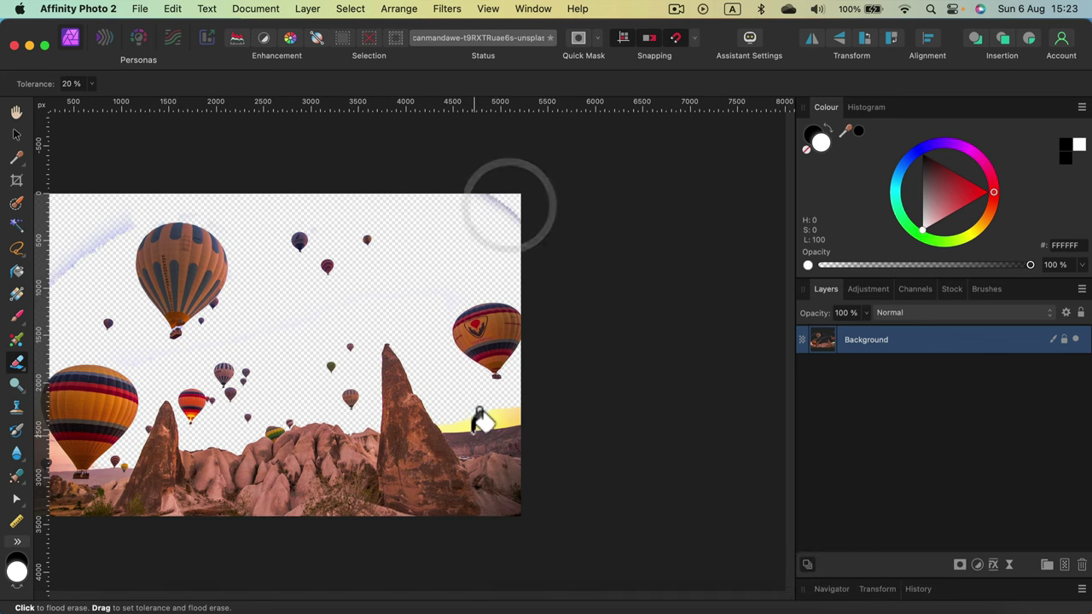
left_click_drag(284, 324, 580, 349)
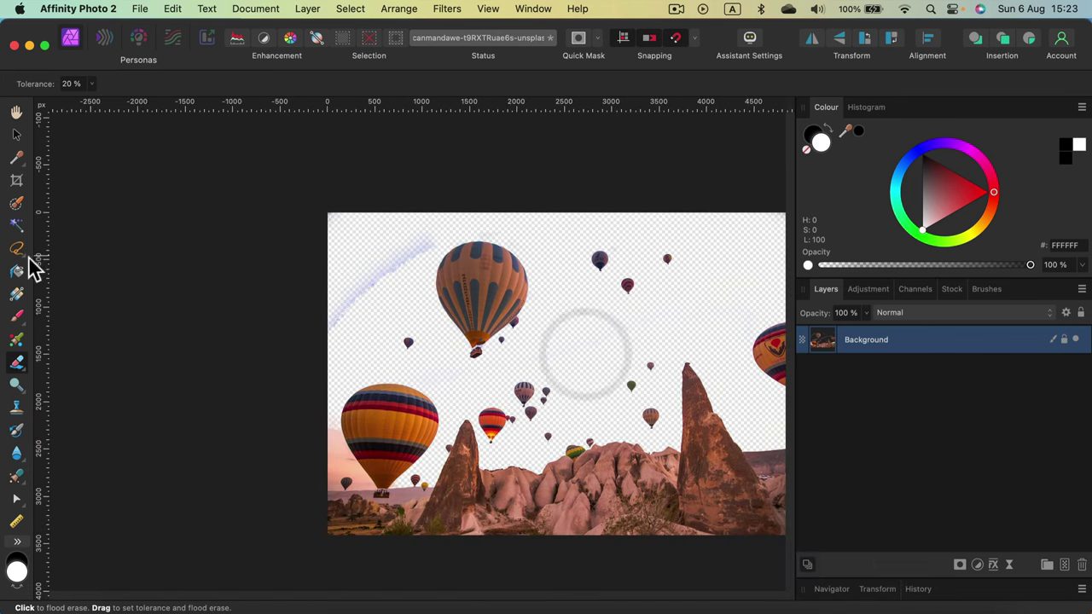
left_click(25, 369)
Step: Switch to an enlarged Erase Brush and erase the faint bluish streaks at upper left and top-right
left_click(62, 363)
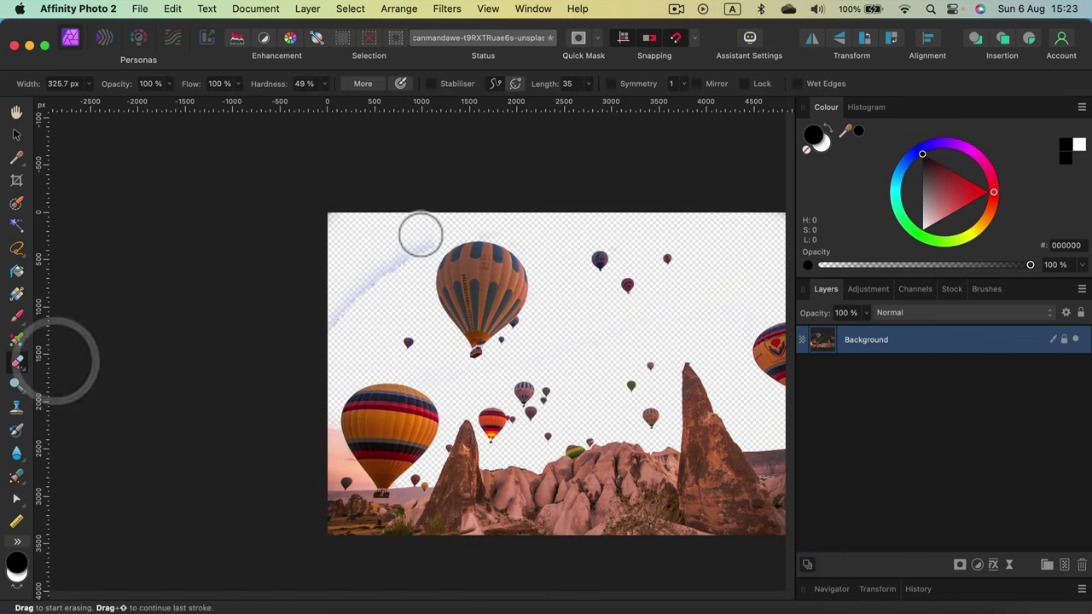
key("bracketright")
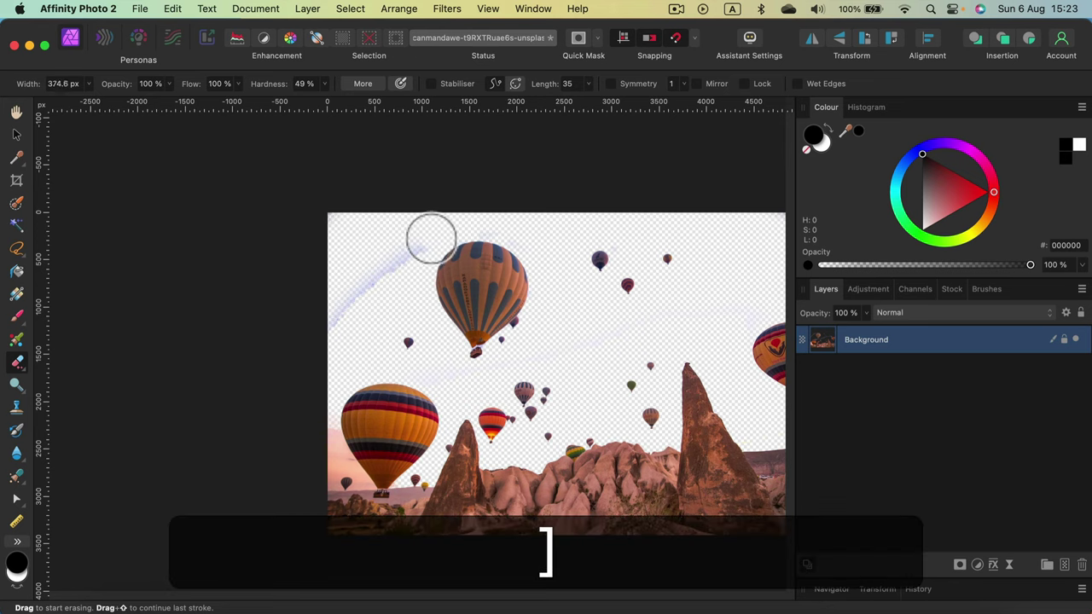
left_click_drag(387, 270, 340, 305)
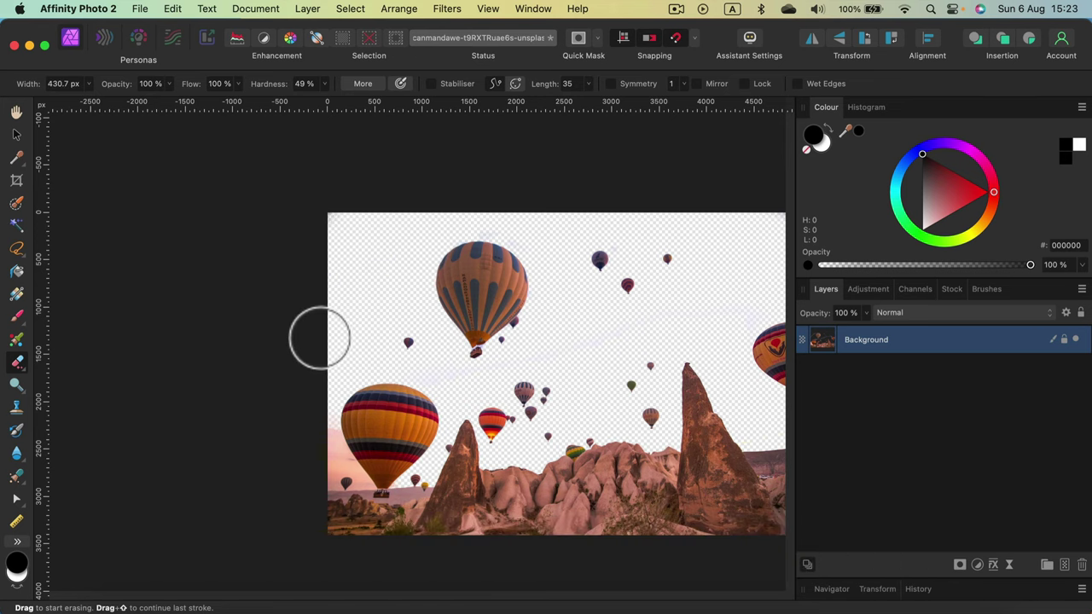
key("space")
left_click_drag(597, 349, 326, 349)
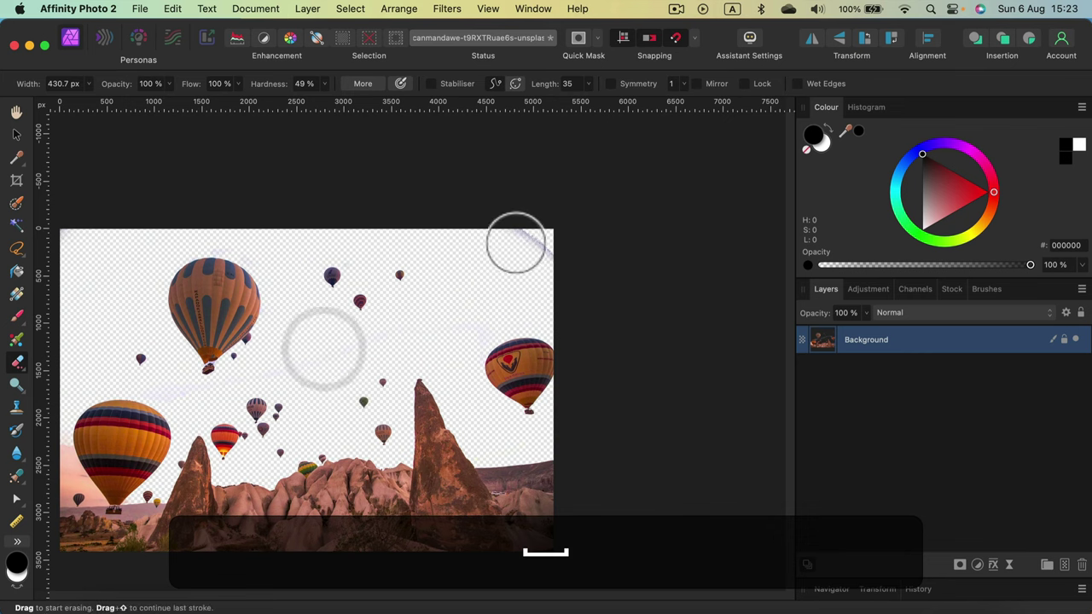
left_click_drag(568, 268, 528, 239)
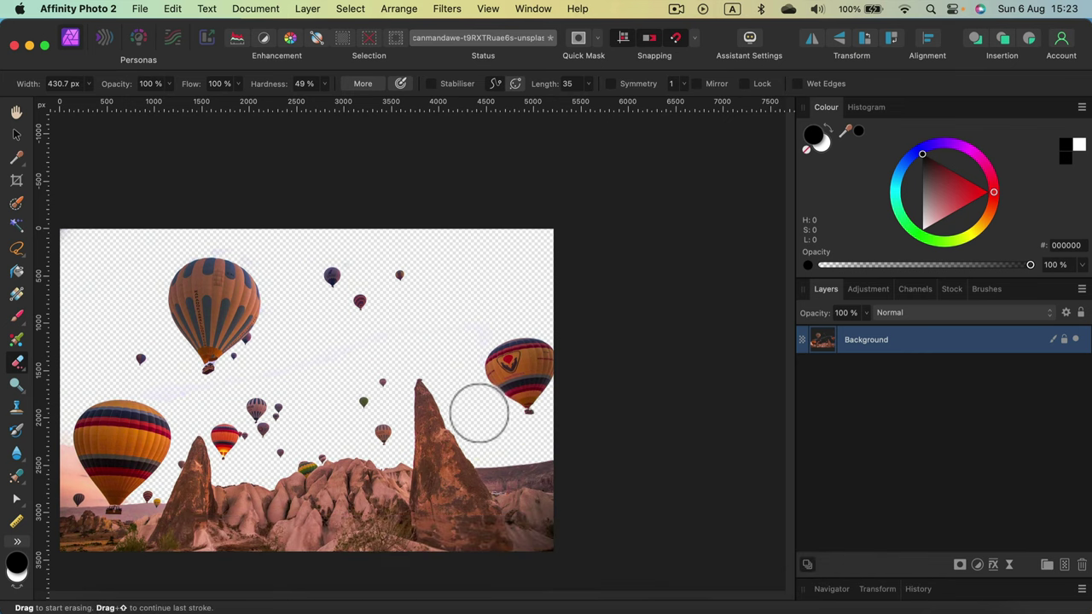
Step: Zoom in on the sky and shrink the eraser to check for remaining streaks
key("super+equal")
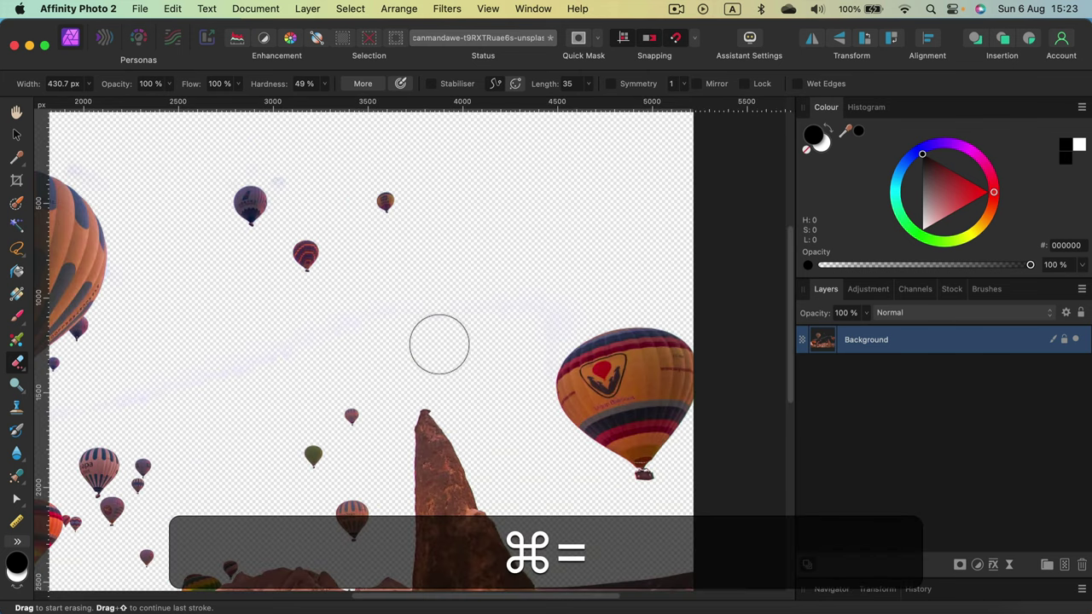
key("space")
mouse_move(343, 343)
left_mouse_down()
mouse_move(560, 346)
mouse_move(572, 363)
left_mouse_up()
key("bracketleft")
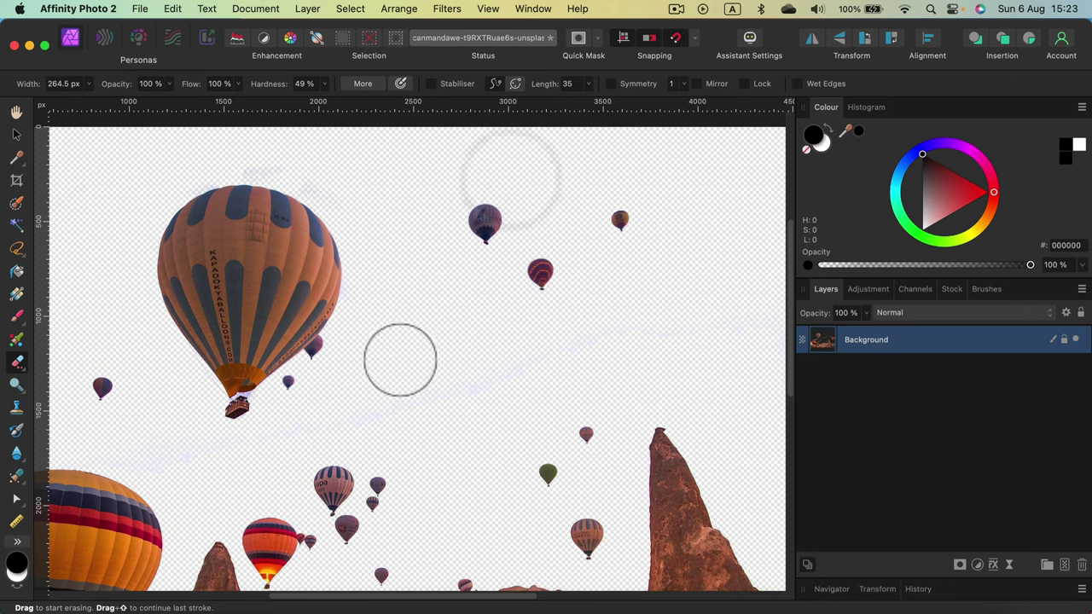
key("space")
mouse_move(394, 390)
left_mouse_down()
mouse_move(434, 373)
mouse_move(462, 293)
mouse_move(495, 292)
mouse_move(558, 255)
mouse_move(504, 377)
left_mouse_up()
key("space")
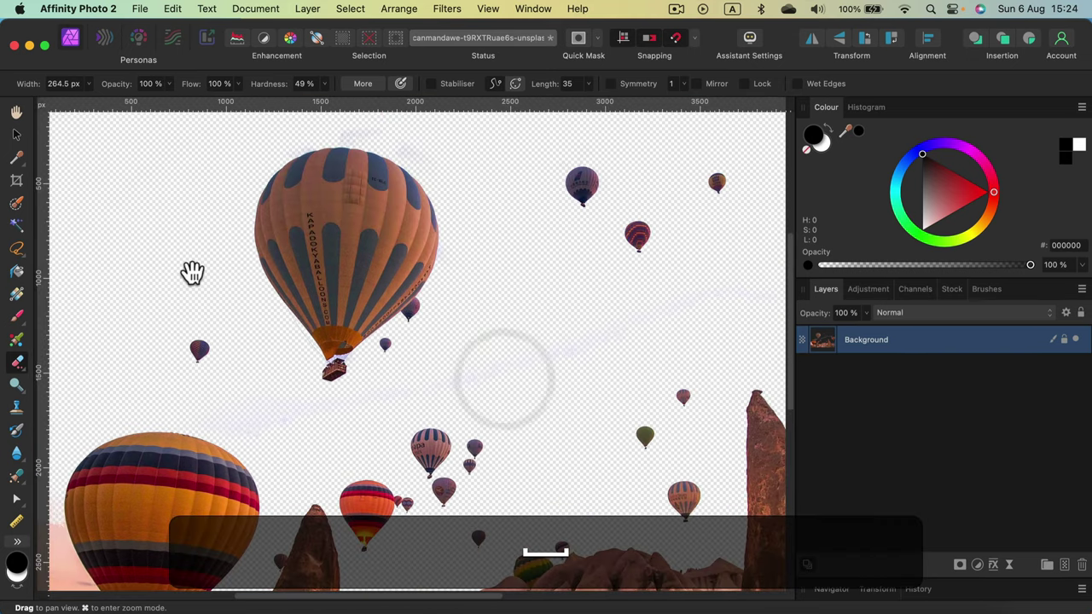
left_click(17, 365)
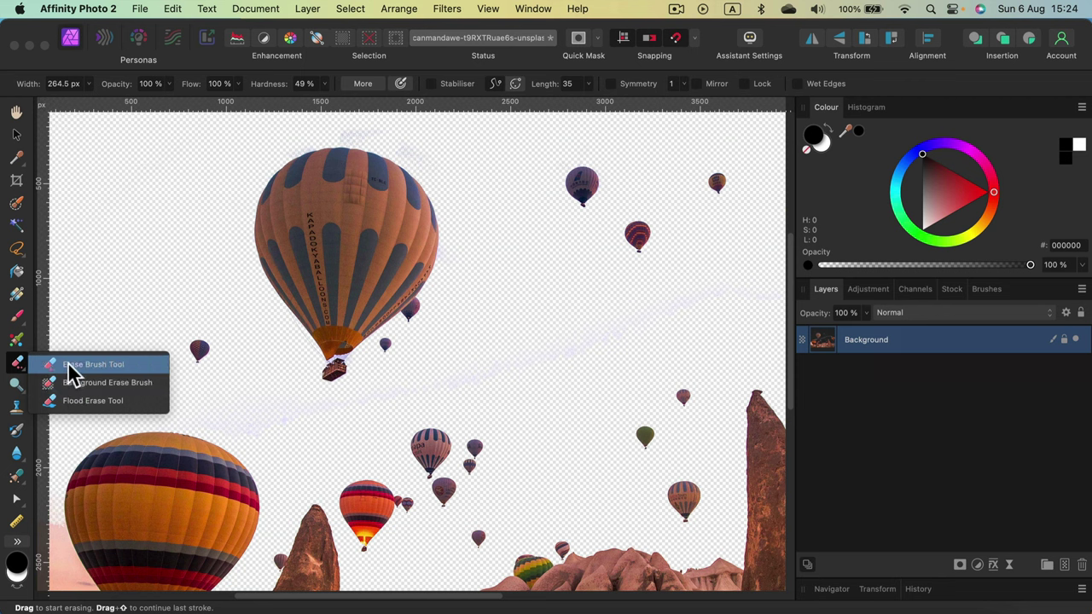
left_click(75, 370)
left_click(17, 362)
left_click(52, 365)
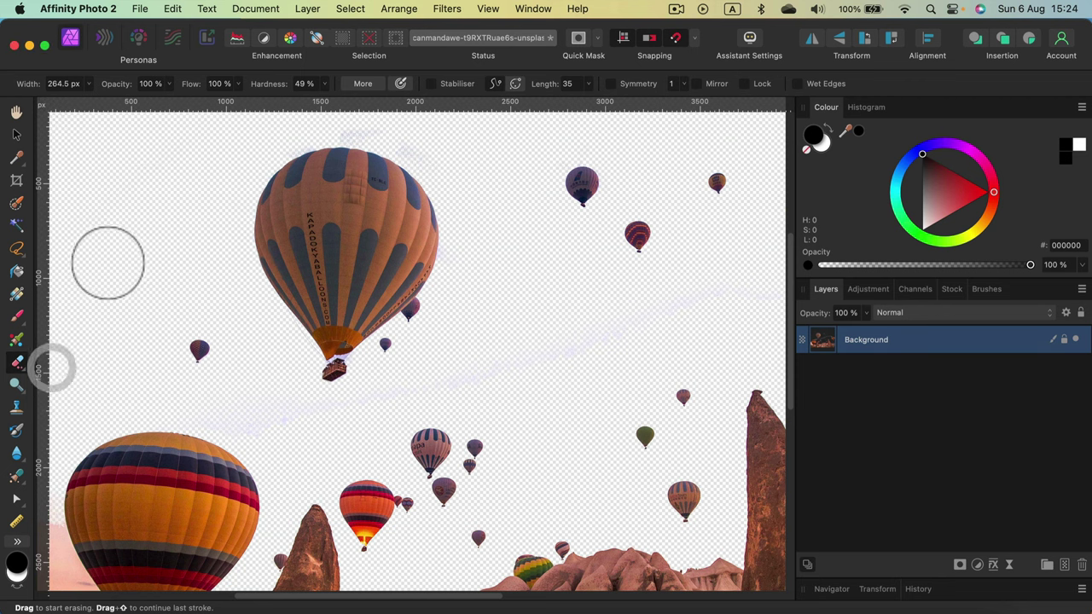
key("space")
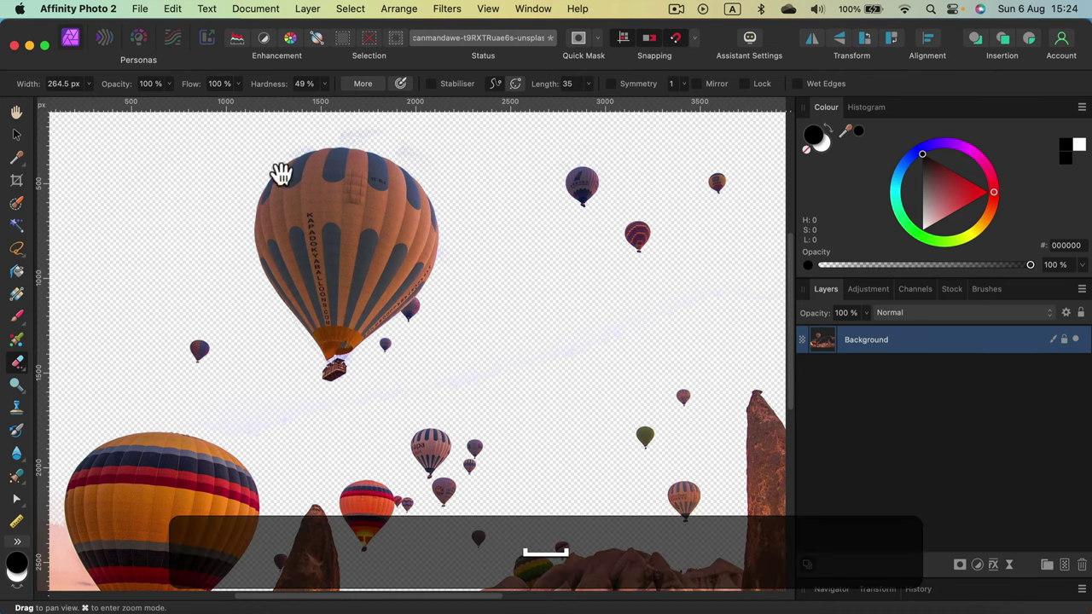